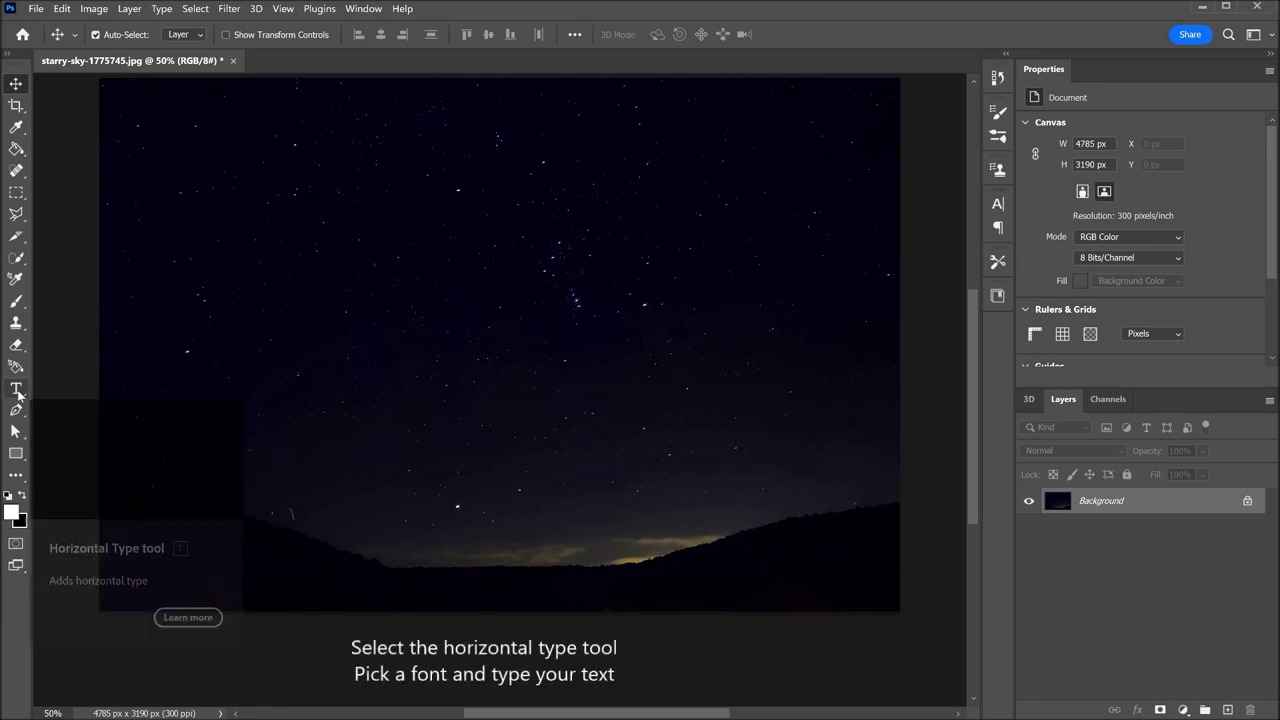
Switch to the Horizontal Type tool on the open starry-sky-1775745.jpg photo
left_click(16, 389)
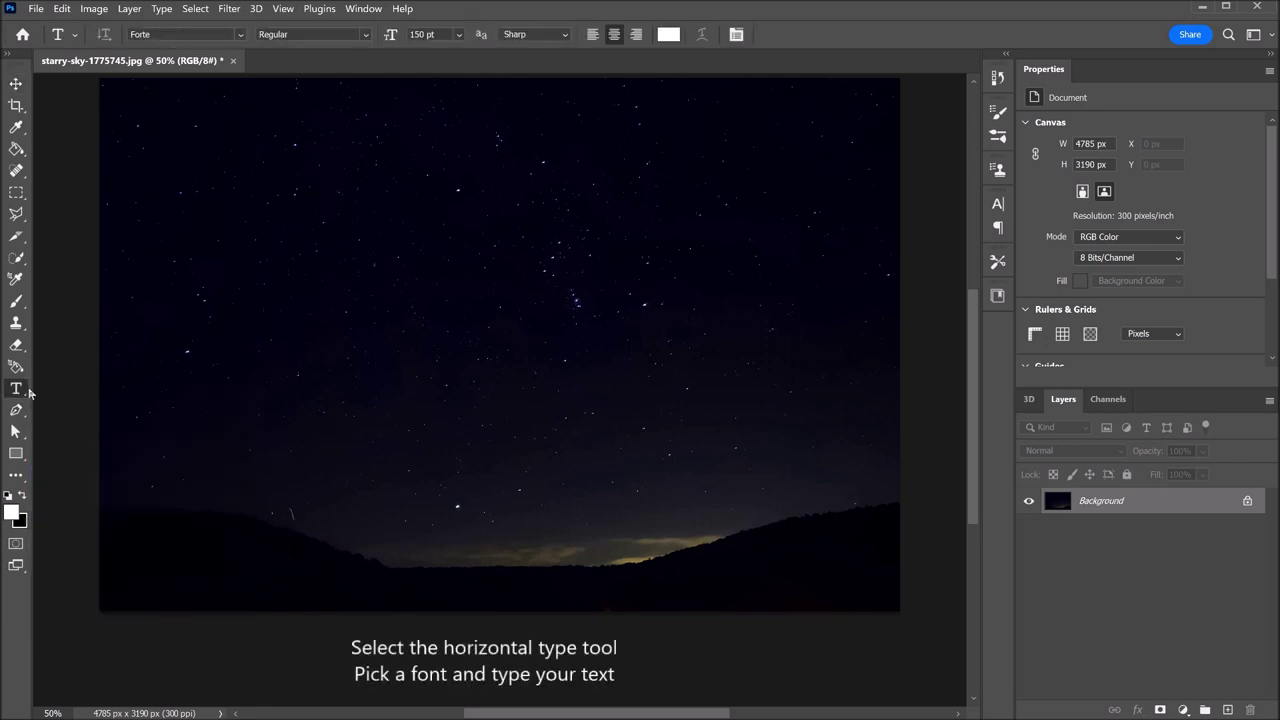
Type '2023' on the upper middle of the night sky and commit it
left_click(445, 272)
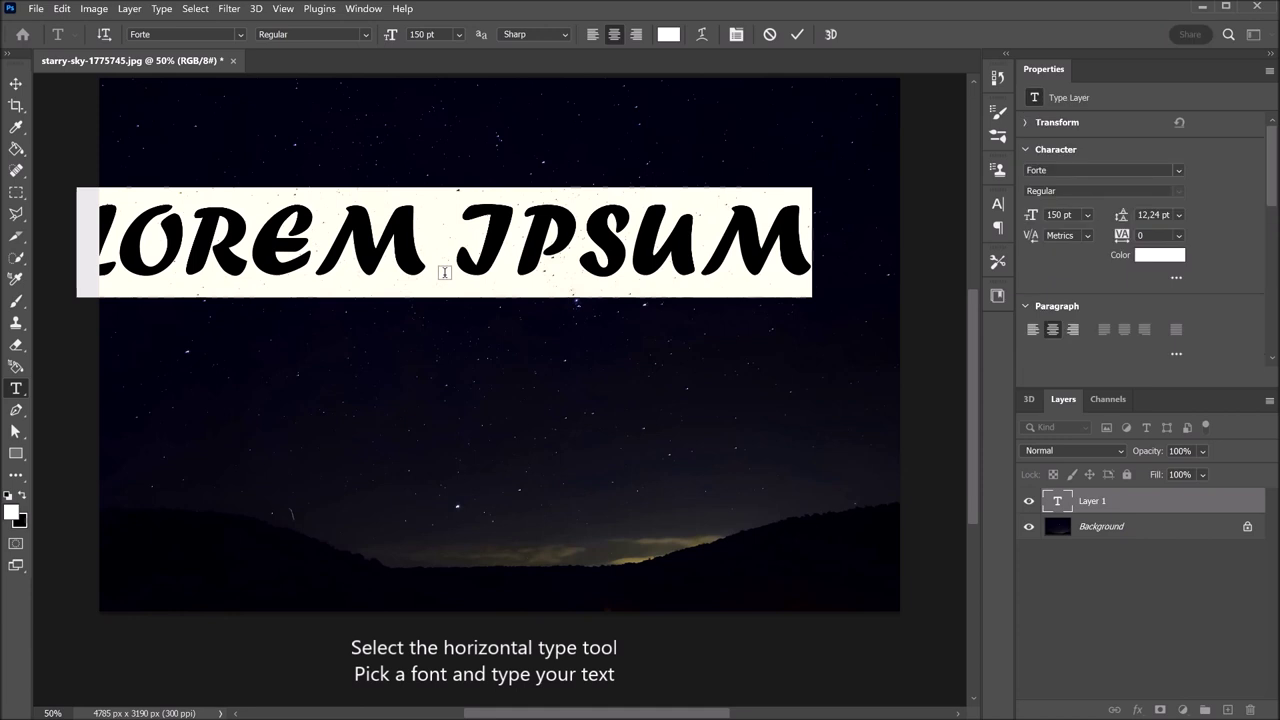
type("2023")
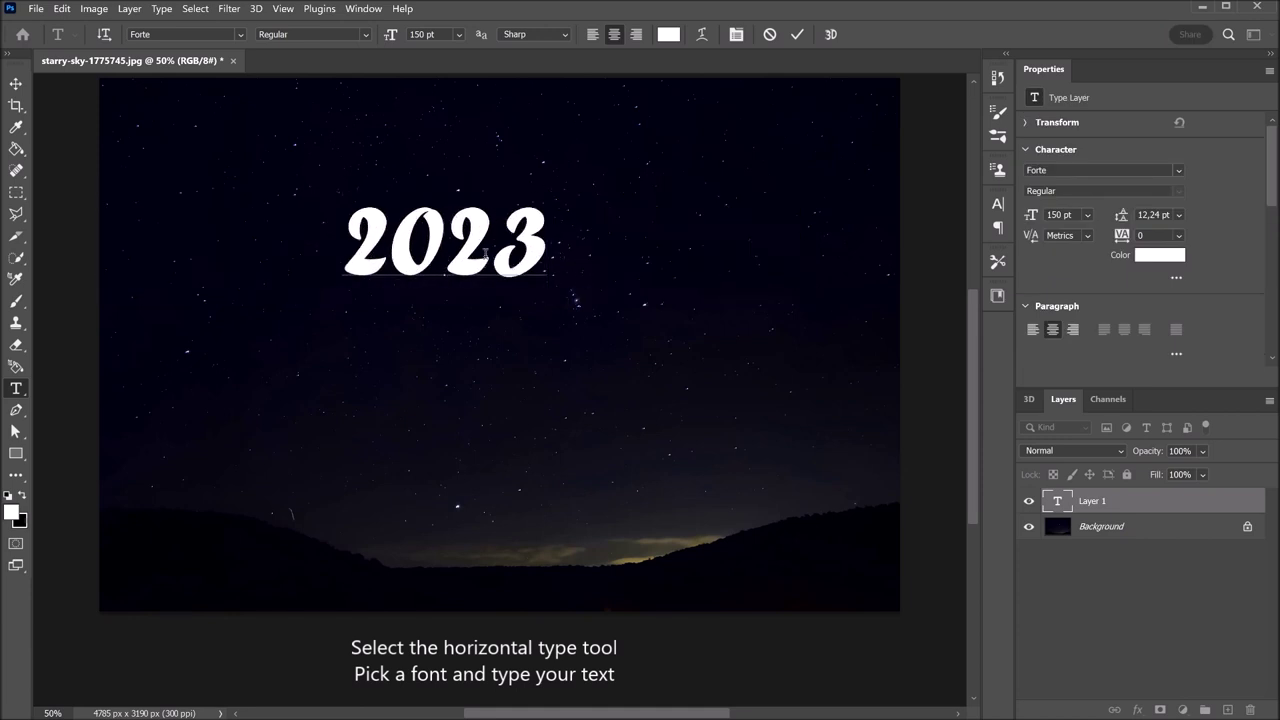
left_click(797, 34)
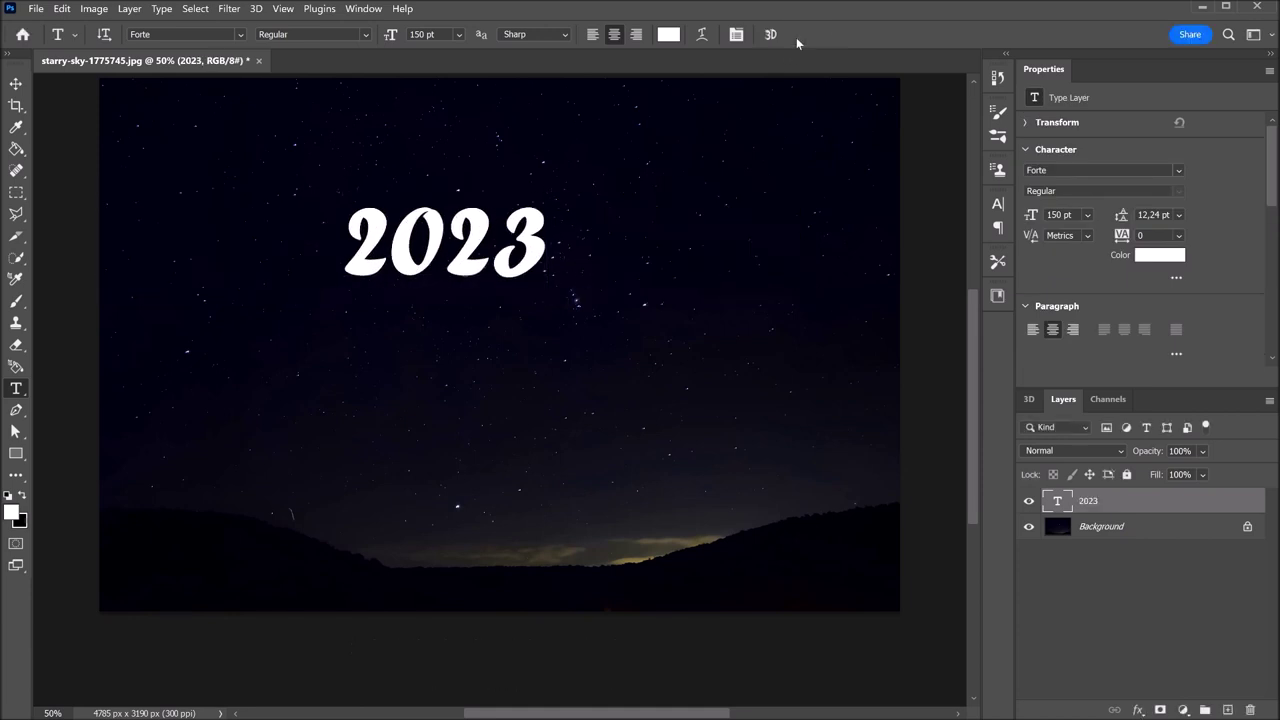
Scale the 2023 text to about 230% and nudge it slightly right and down
key("ctrl+t")
left_click_drag(546, 242, 729, 242)
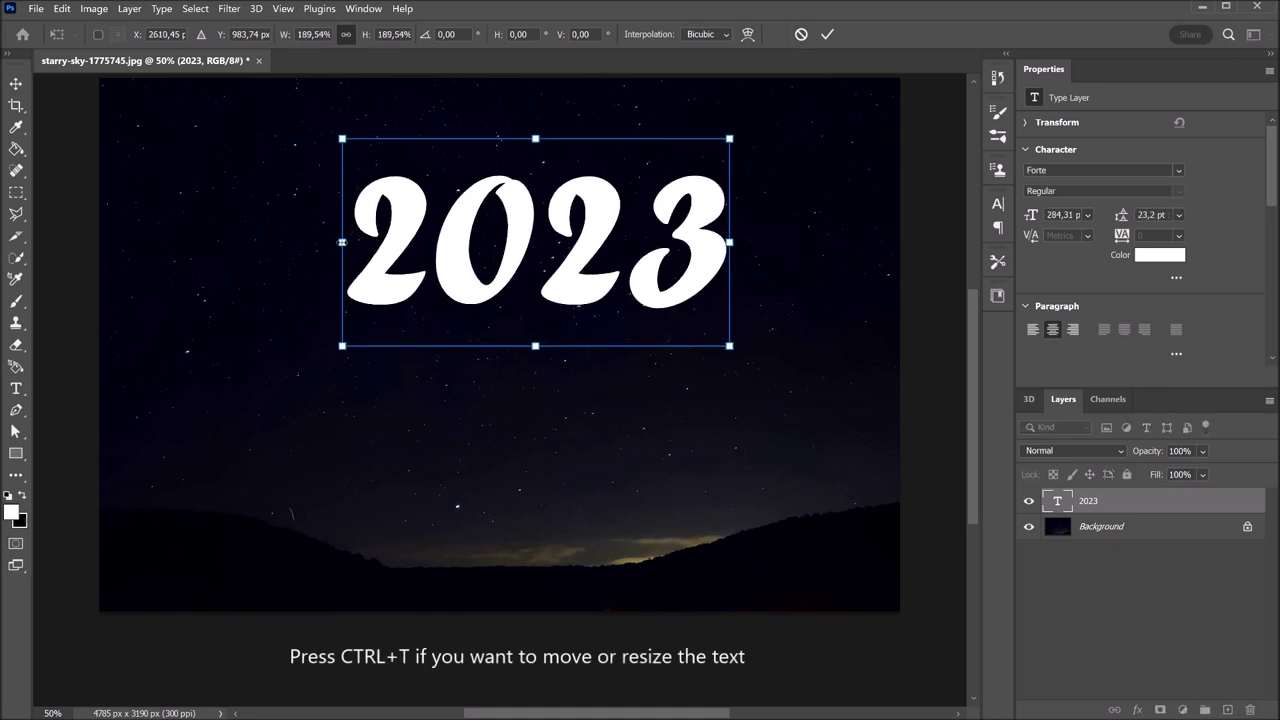
left_click_drag(342, 242, 260, 242)
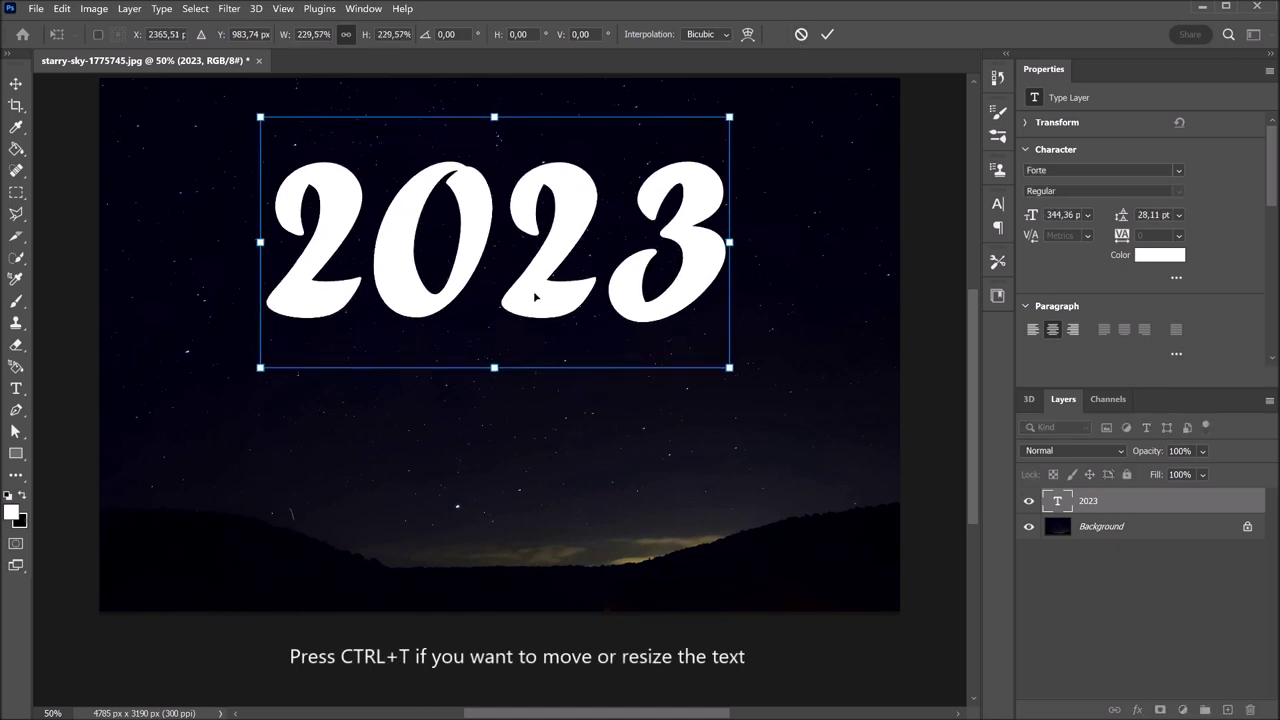
left_click_drag(535, 297, 558, 323)
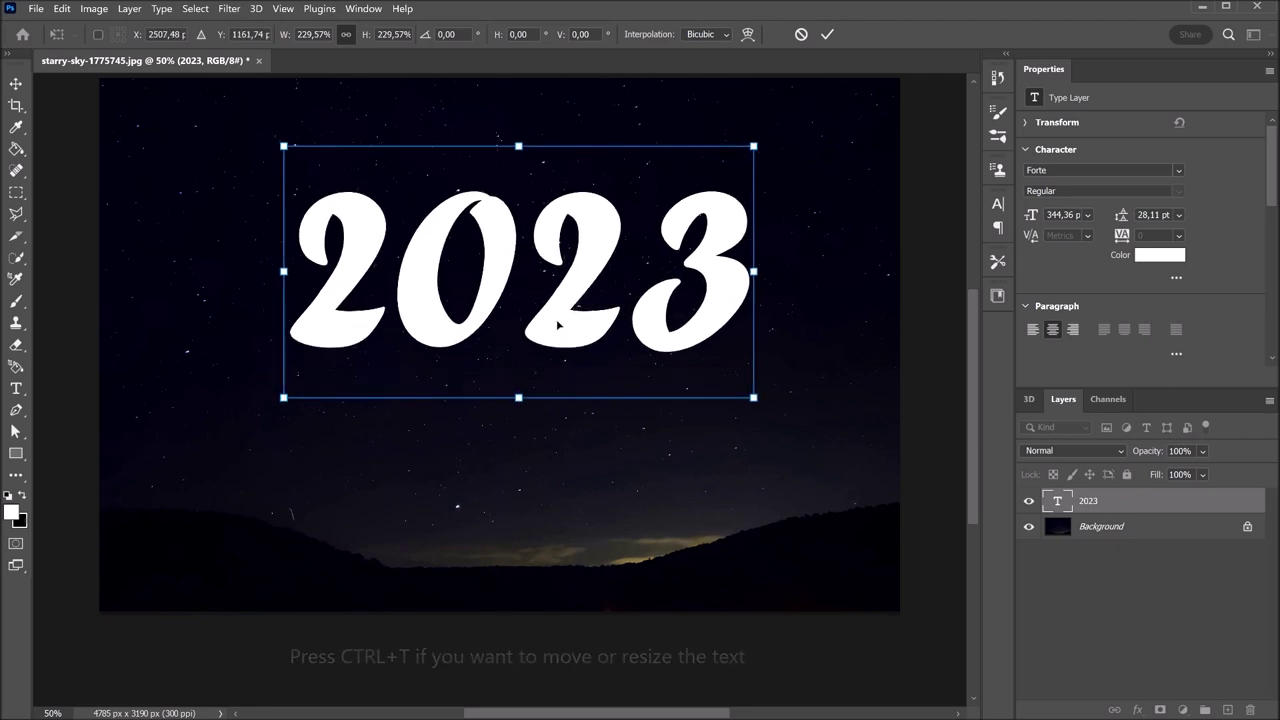
key("Return")
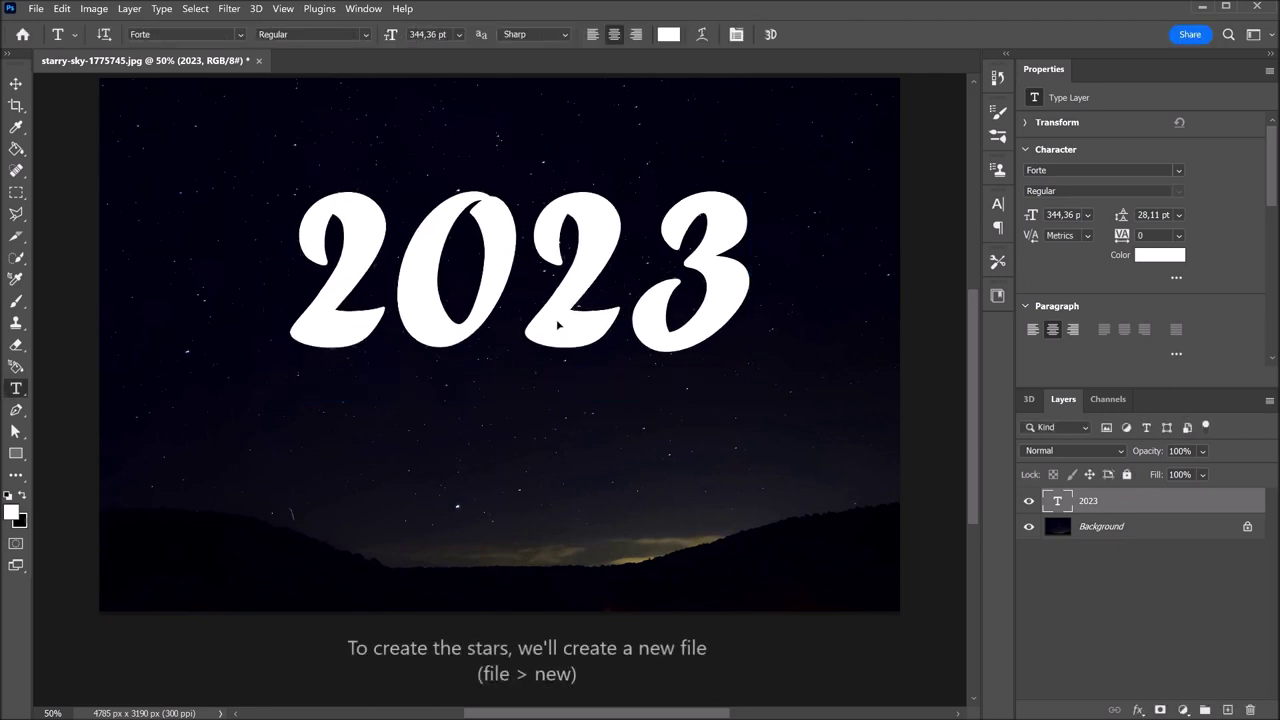
Create a new document of 1000 × 1000 px at 150 ppi with Black background contents
left_click(36, 10)
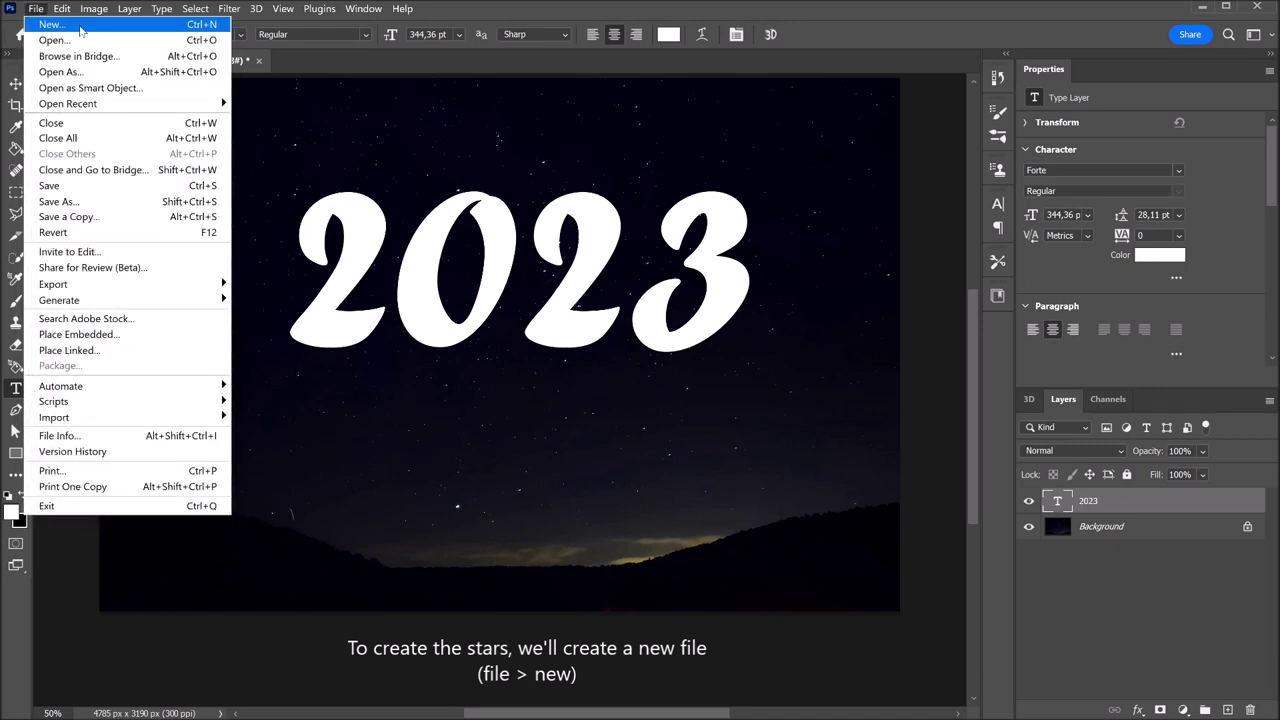
left_click(81, 30)
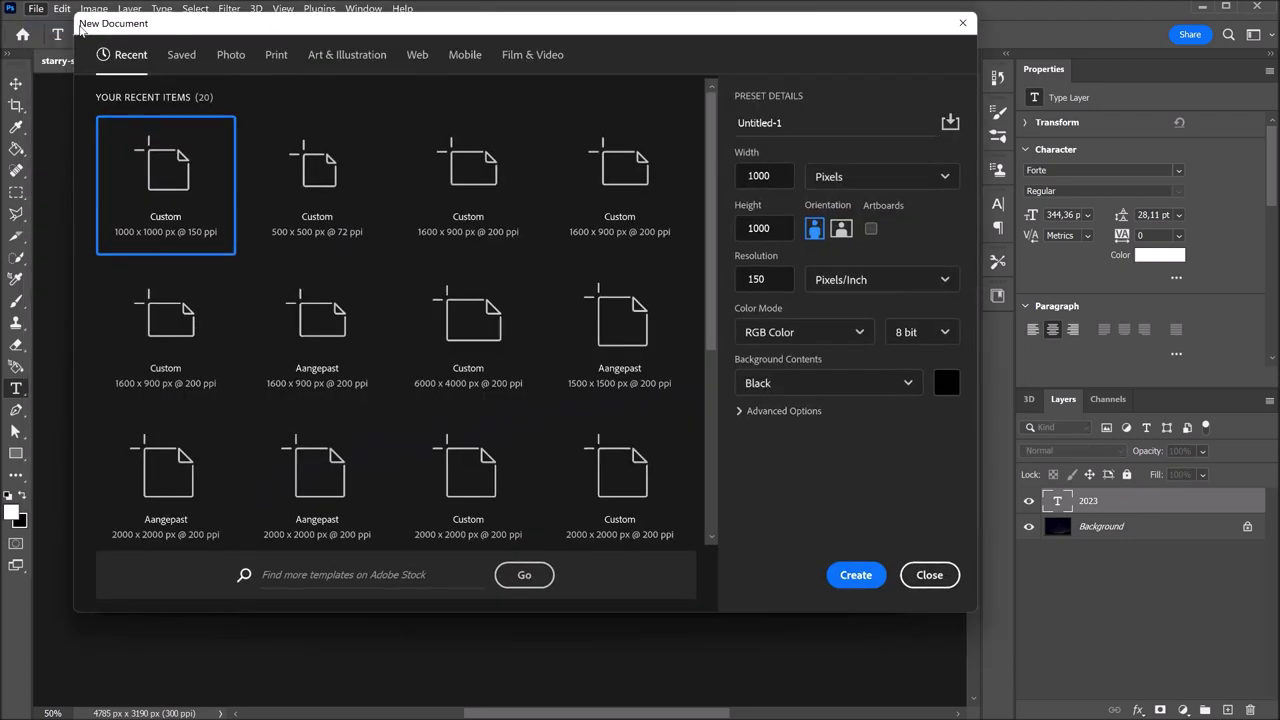
double_click(781, 177)
double_click(781, 229)
double_click(782, 280)
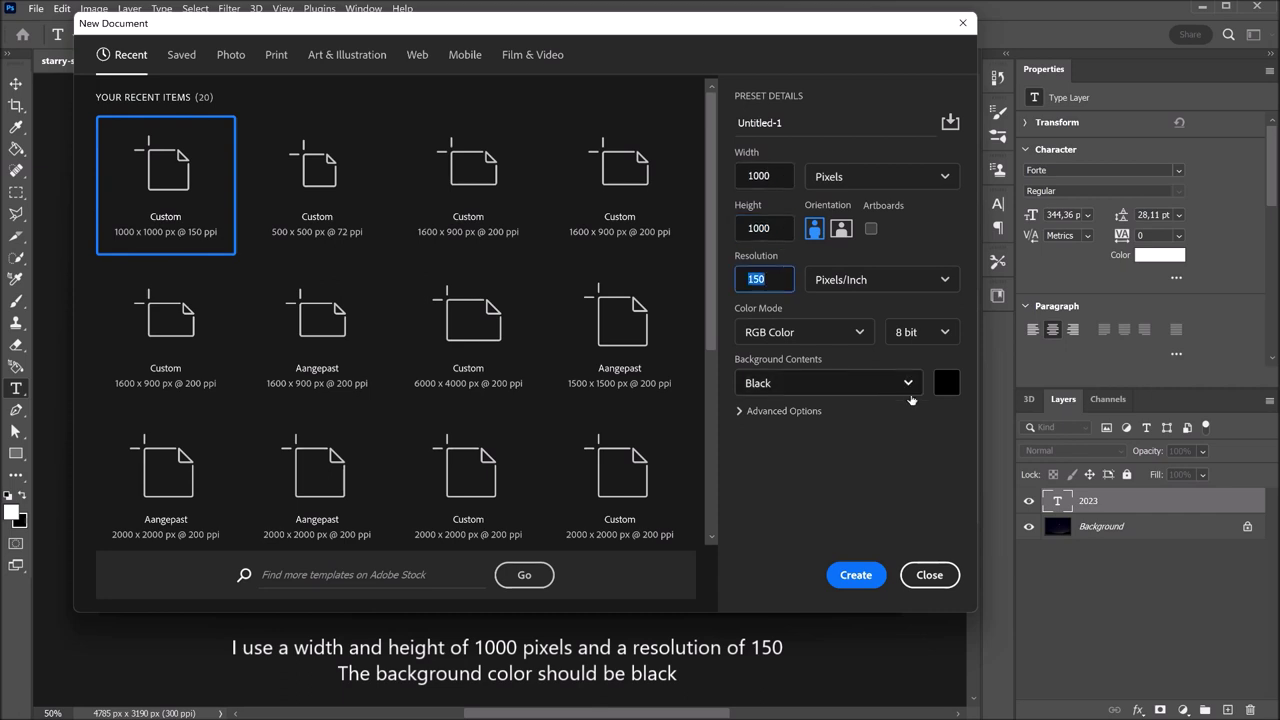
left_click(910, 385)
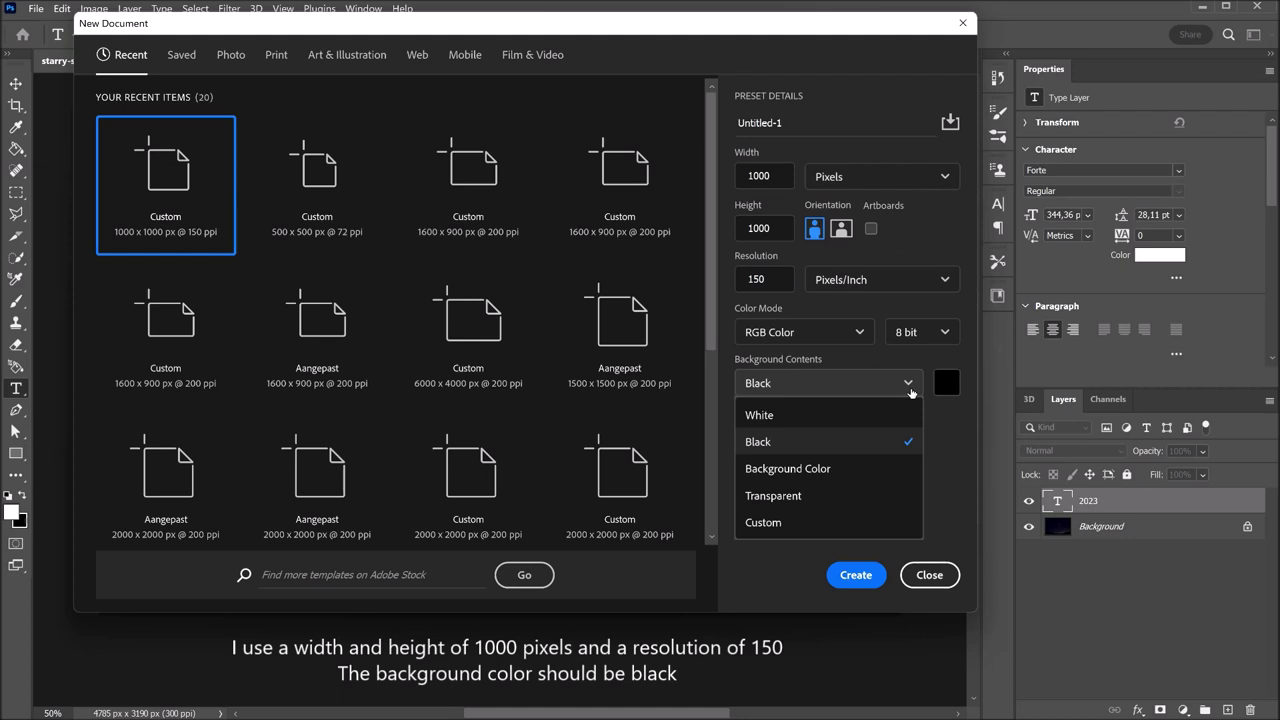
left_click(863, 580)
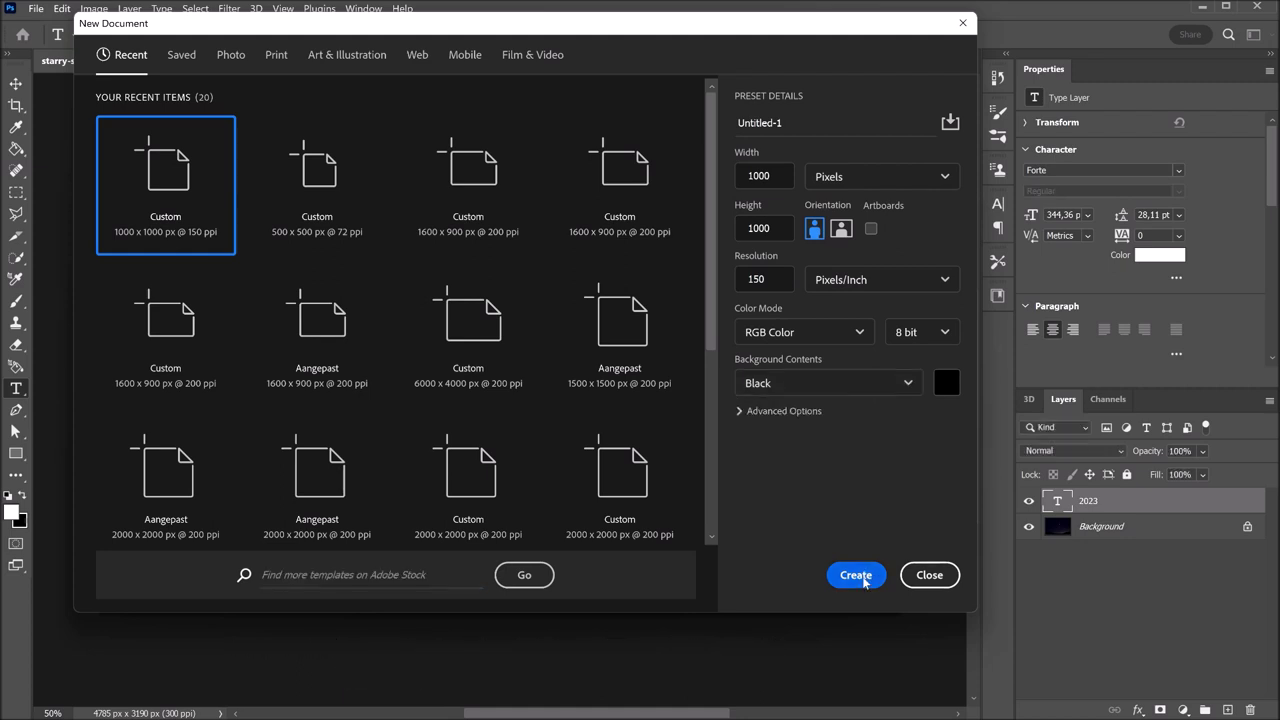
left_click_drag(973, 432, 975, 456)
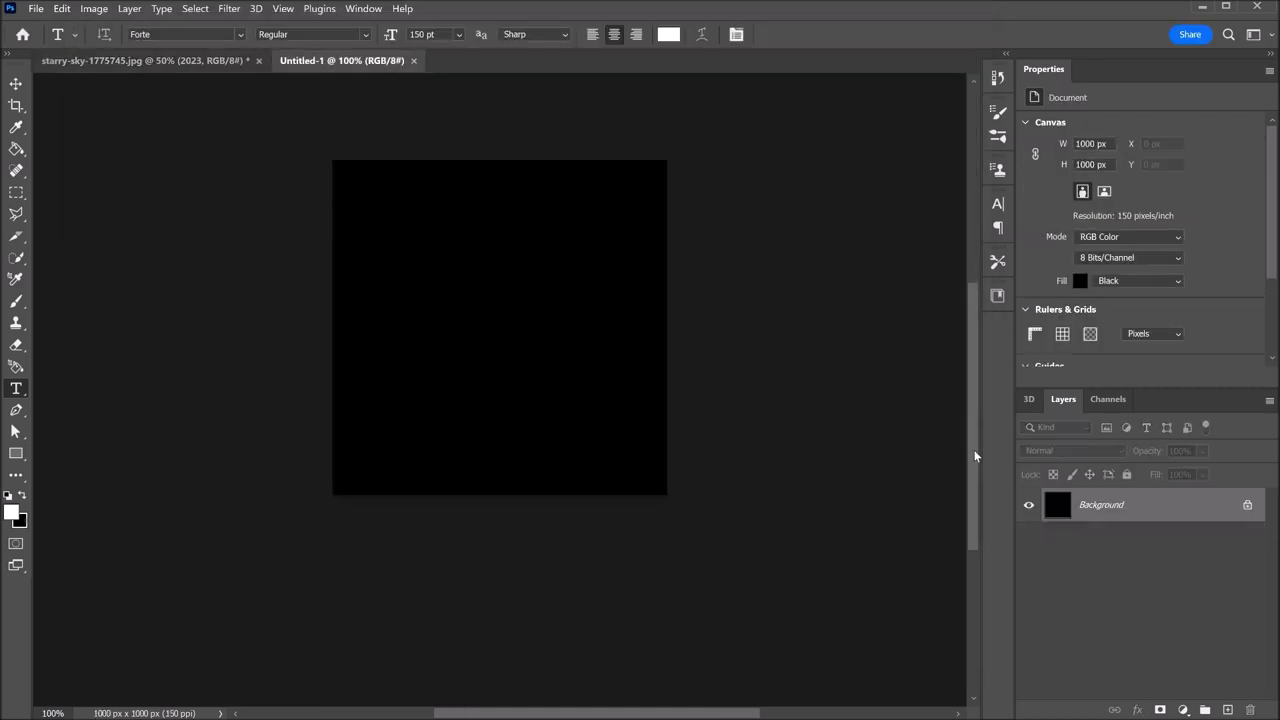
Apply Add Noise at 400%, Gaussian distribution, Monochromatic, to the black canvas
left_click(228, 10)
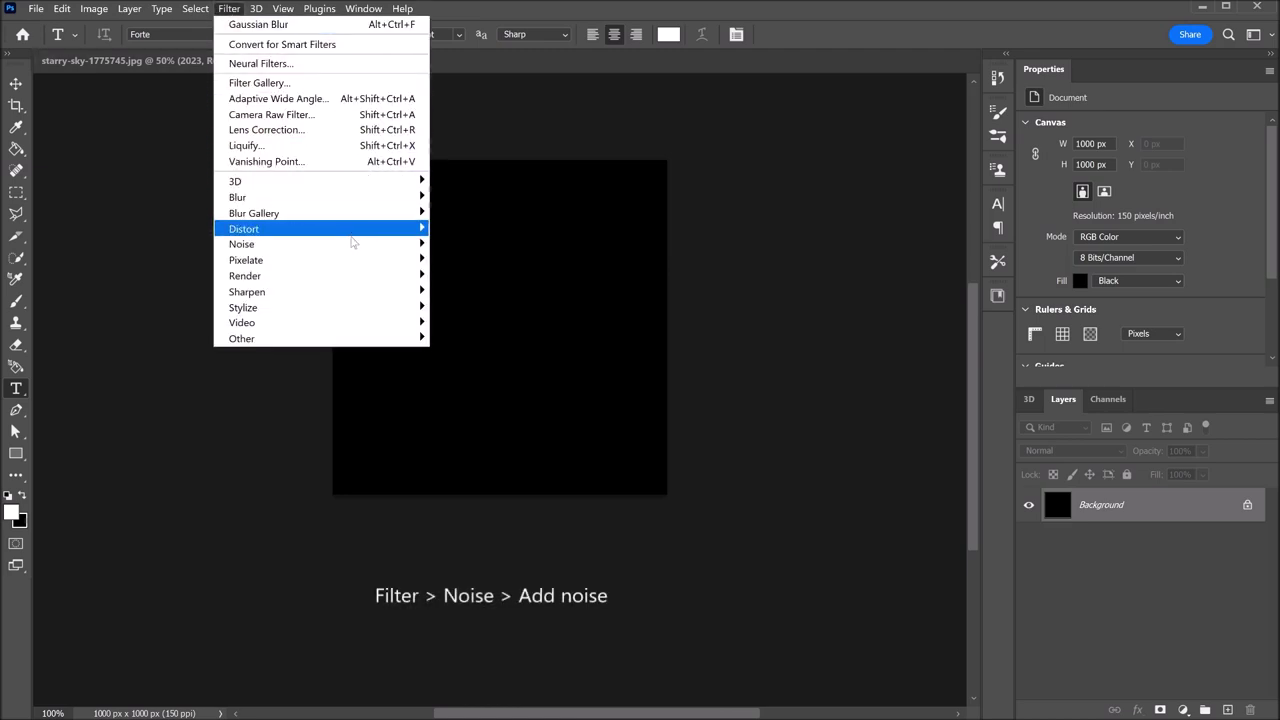
mouse_move(242, 244)
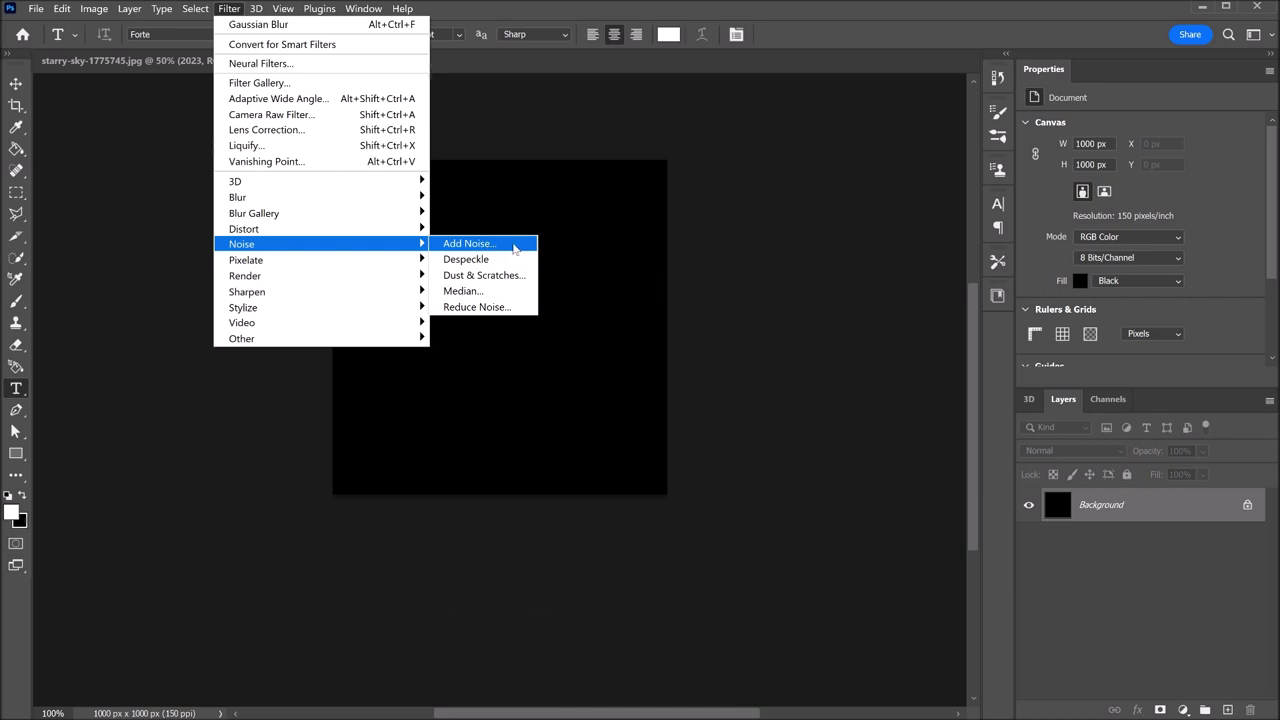
left_click(513, 248)
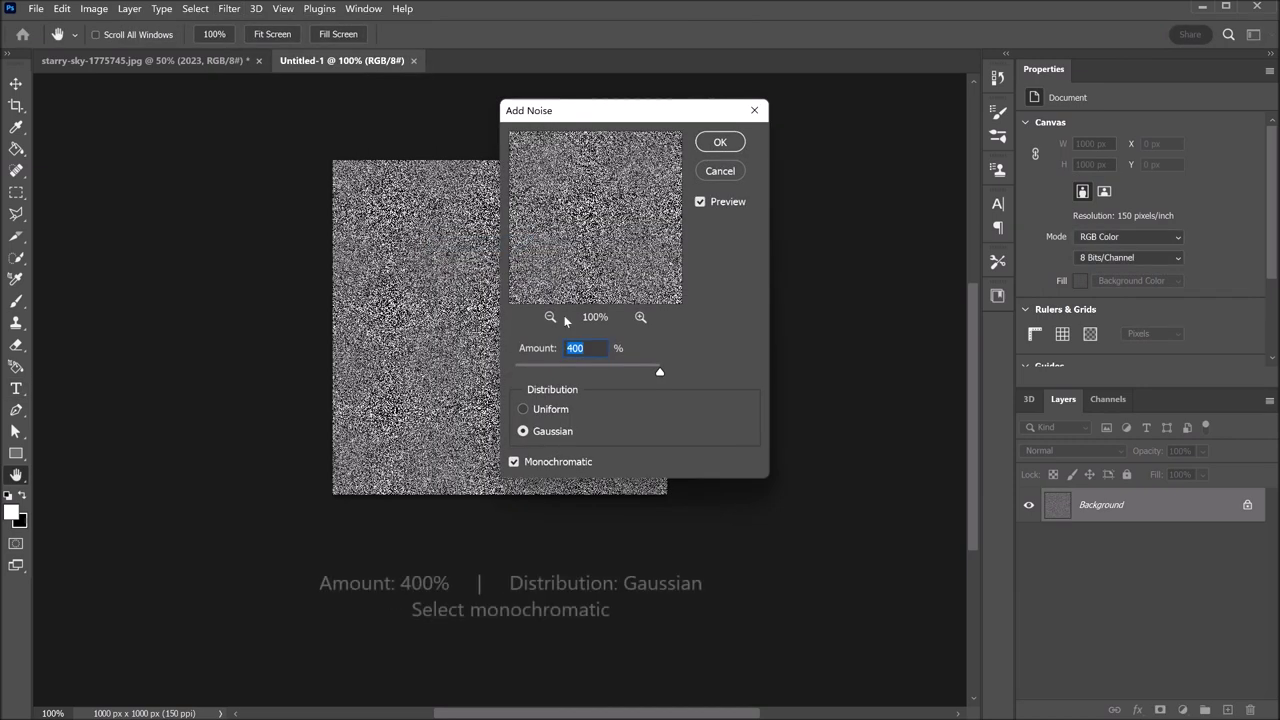
left_click(597, 345)
double_click(597, 345)
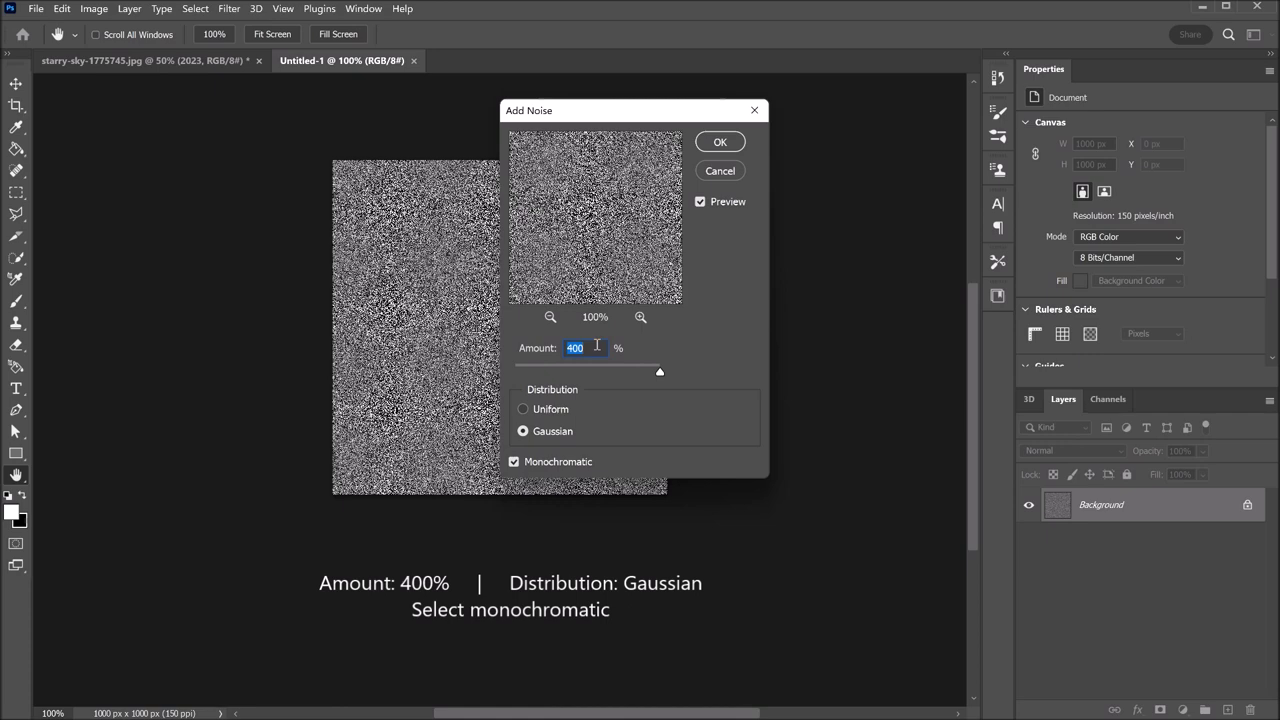
left_click(555, 432)
left_click(557, 461)
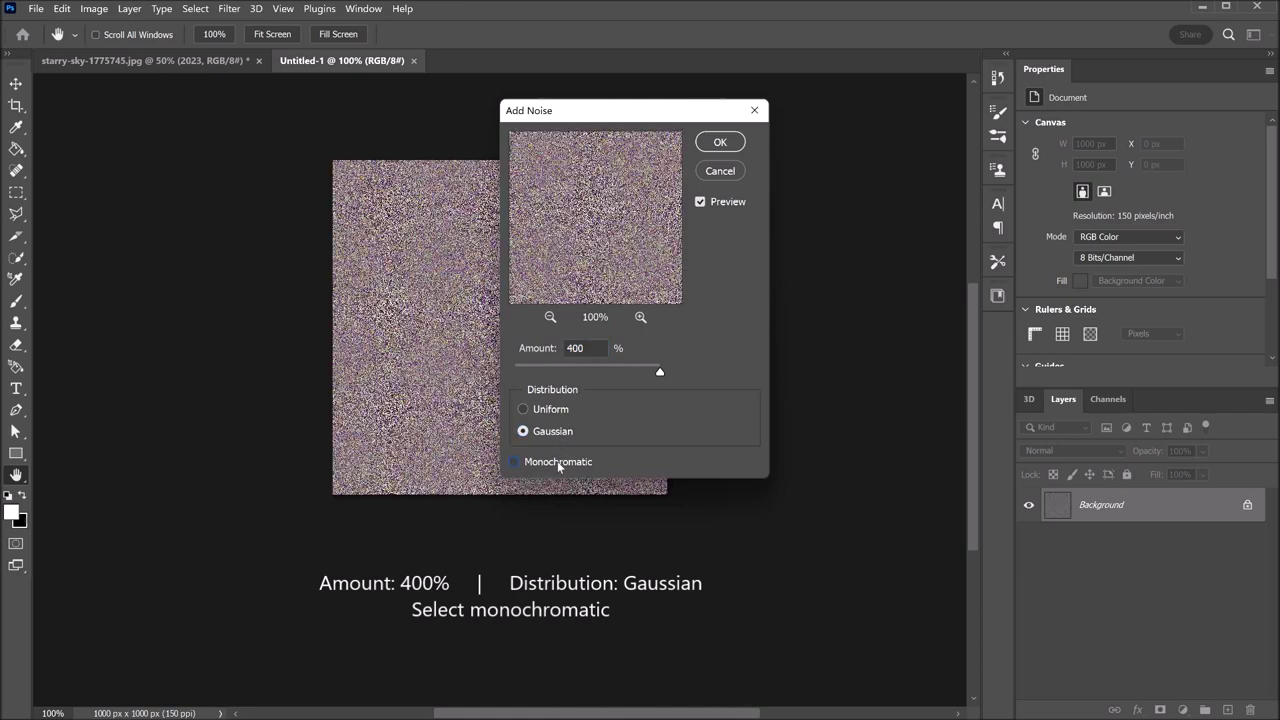
left_click(557, 461)
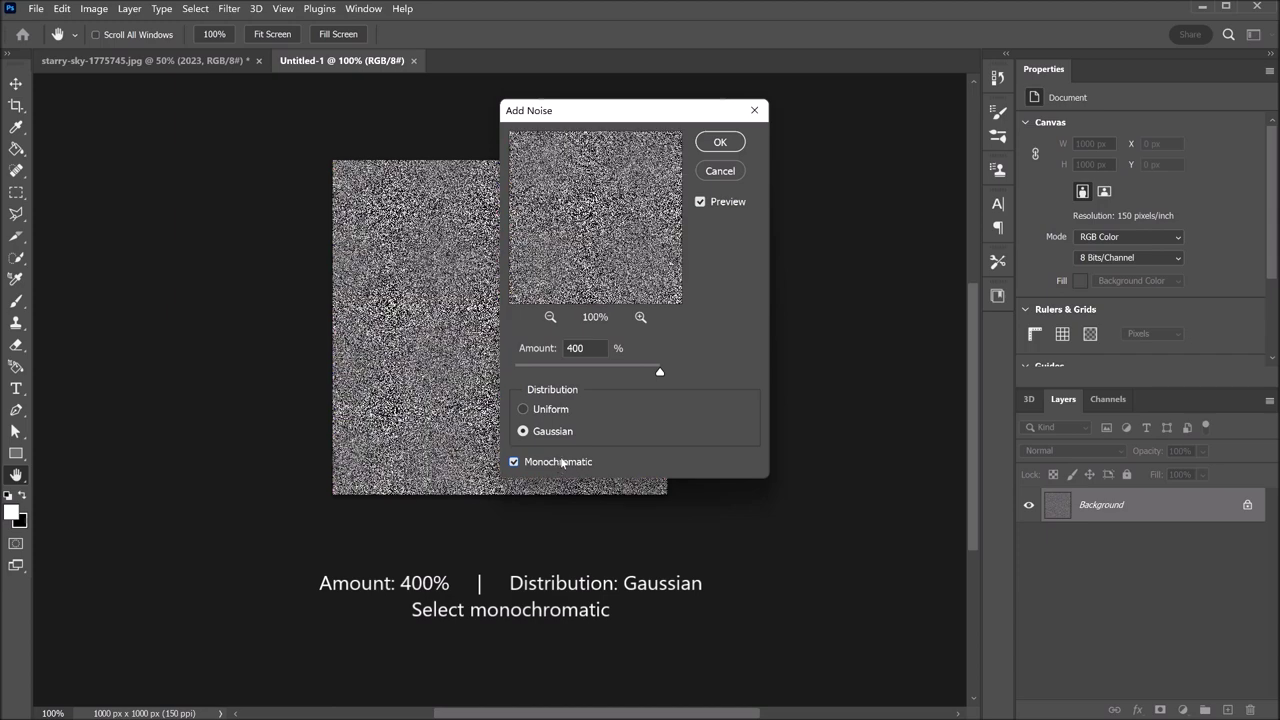
left_click(720, 143)
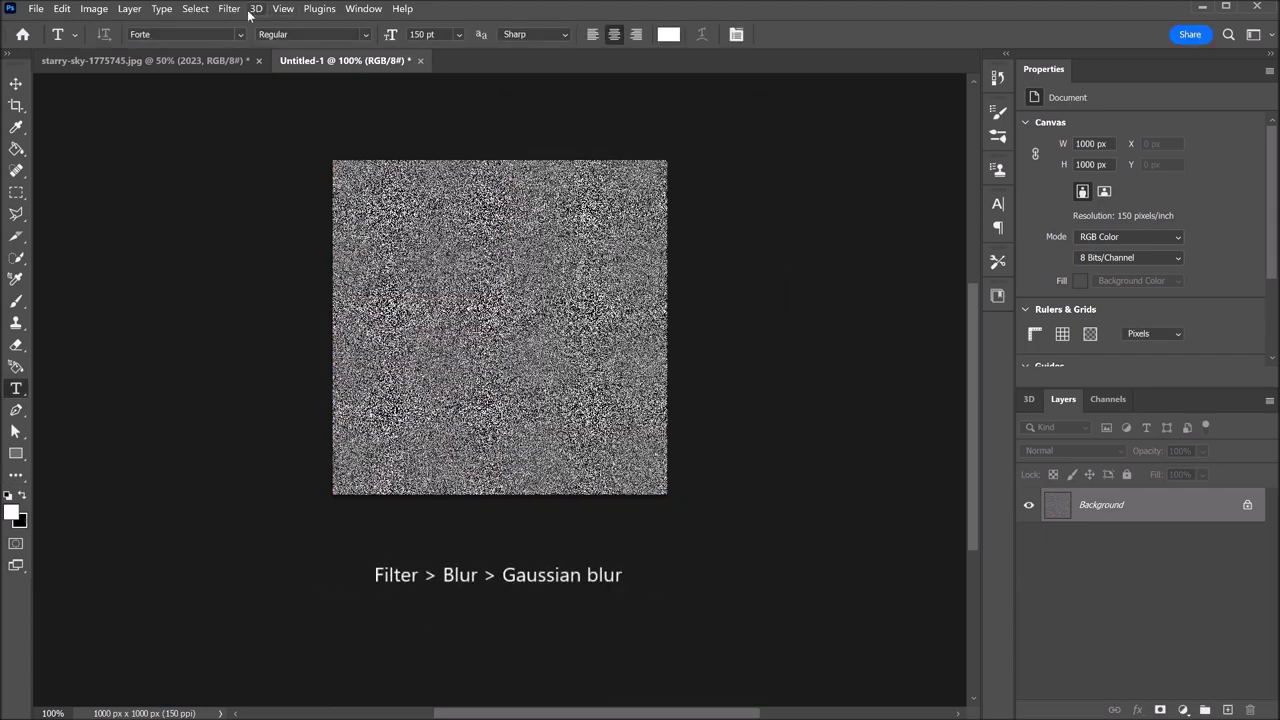
Blur the noise with a 0.5 px Gaussian Blur
left_click(229, 9)
mouse_move(237, 197)
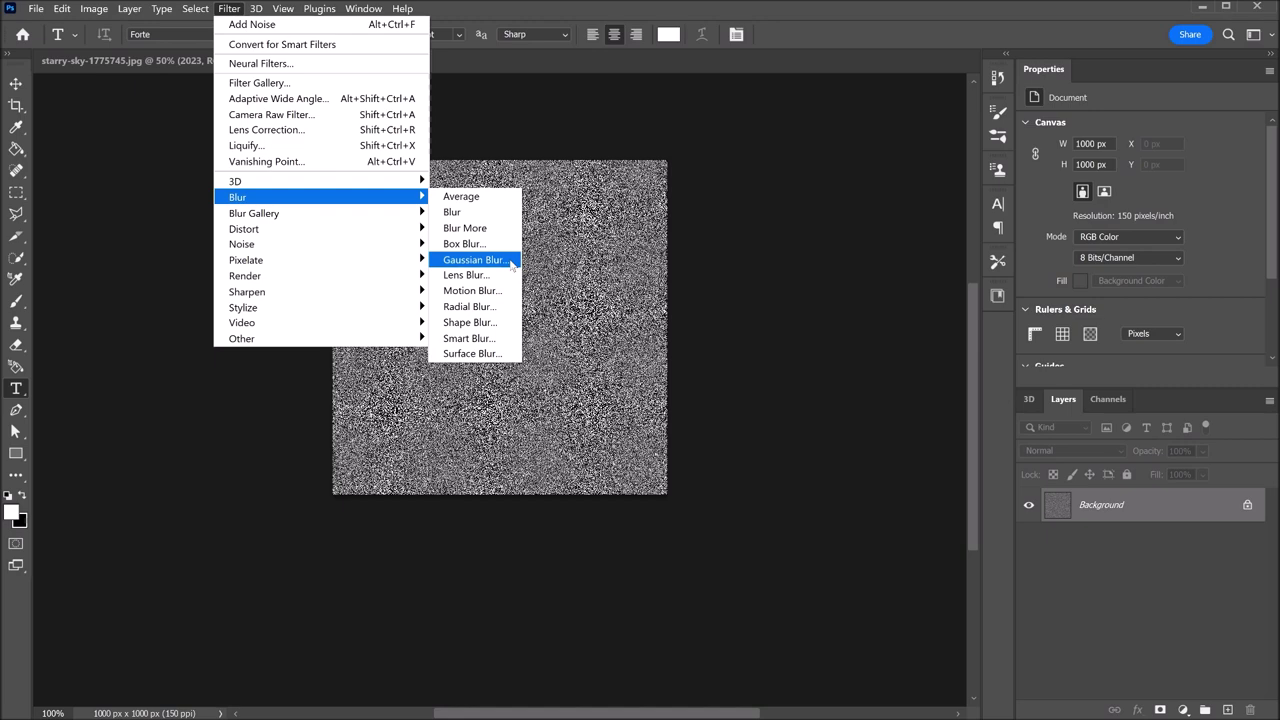
left_click(475, 260)
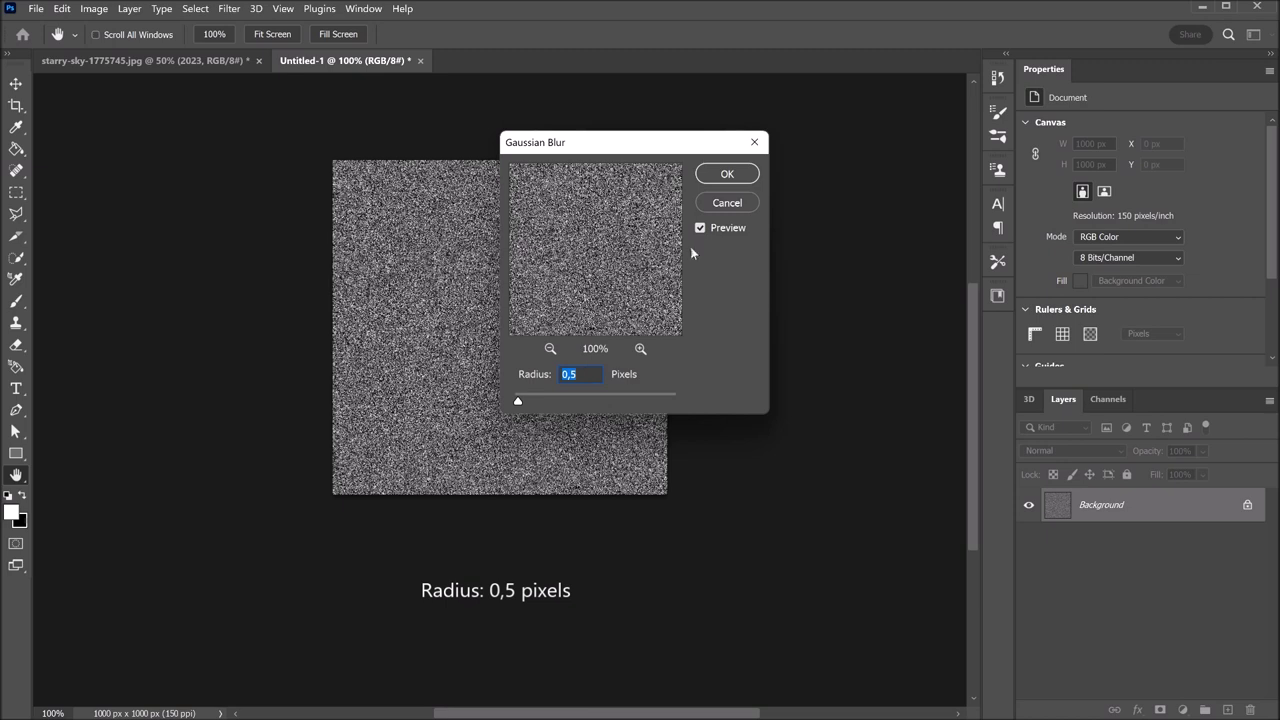
left_click(729, 174)
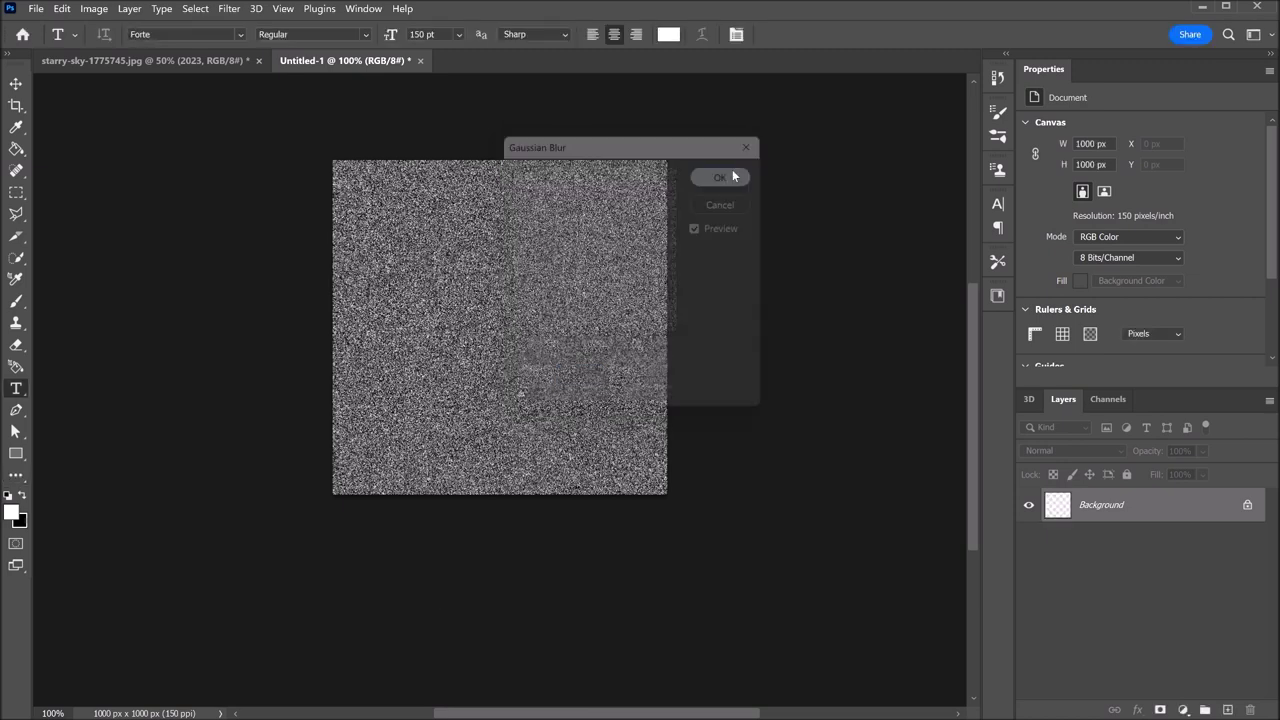
Apply a Threshold adjustment at level about 205, leaving sparse white star specks
left_click(94, 8)
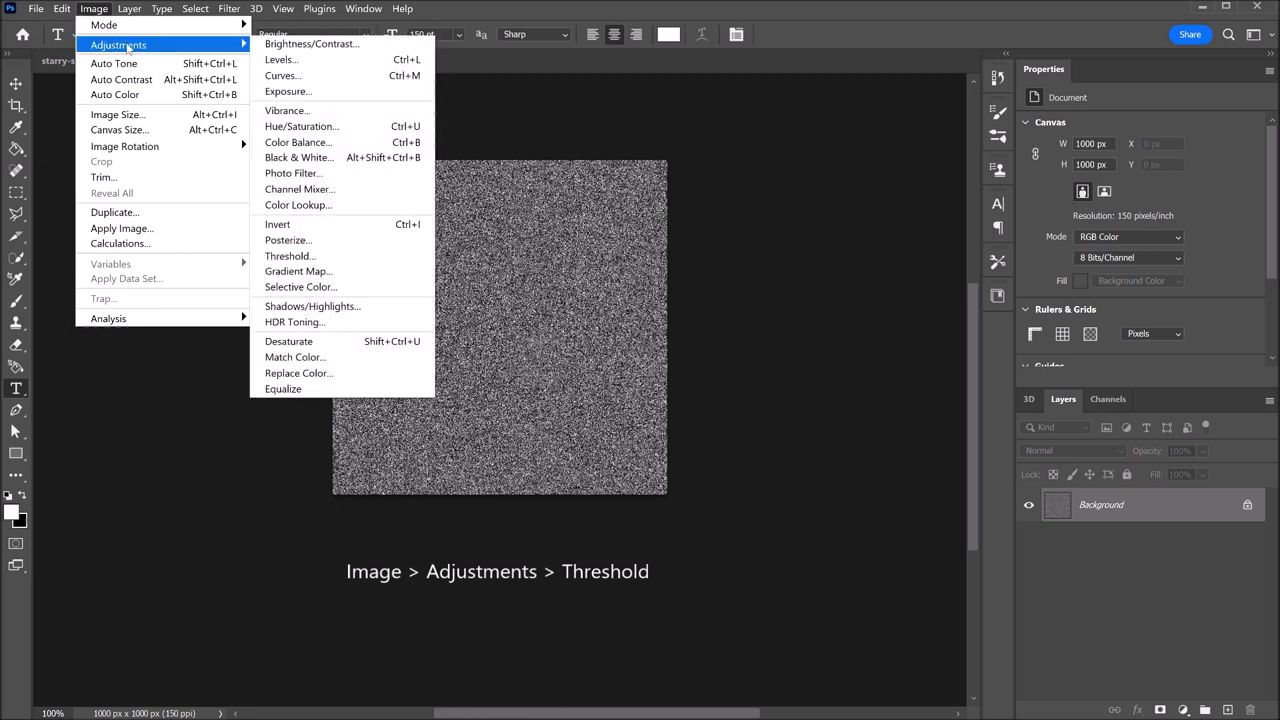
mouse_move(118, 45)
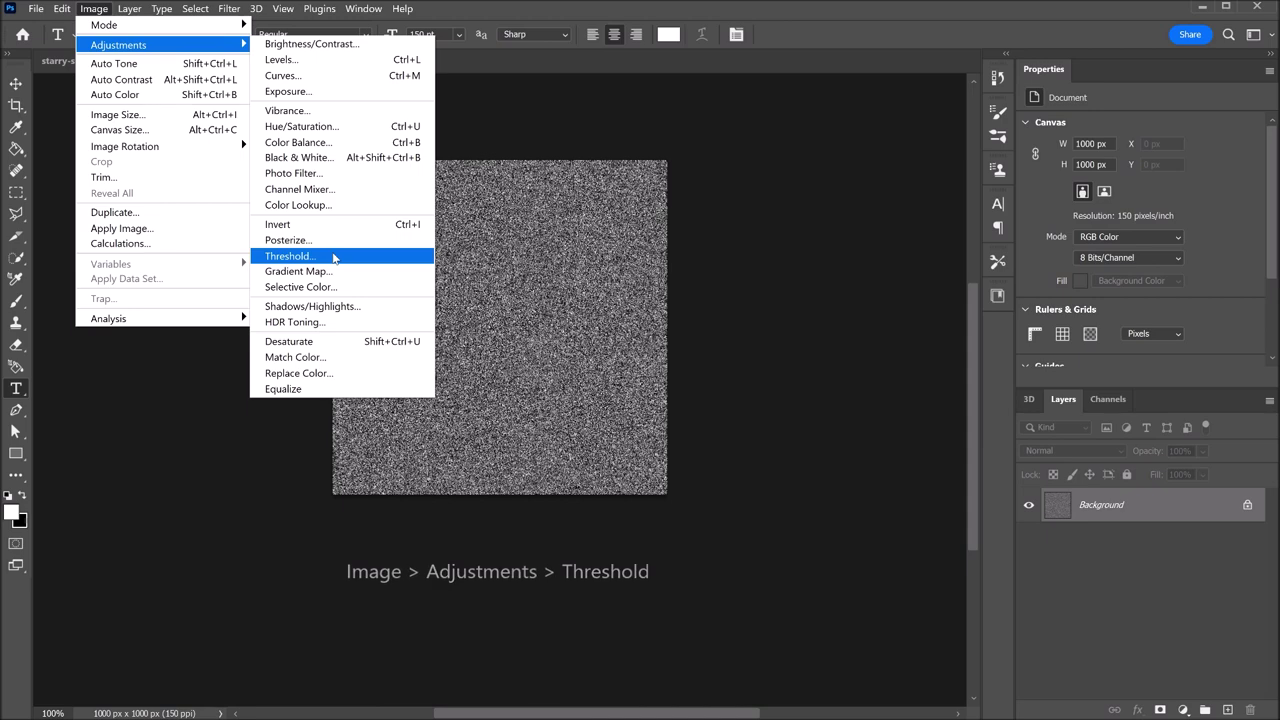
left_click(333, 257)
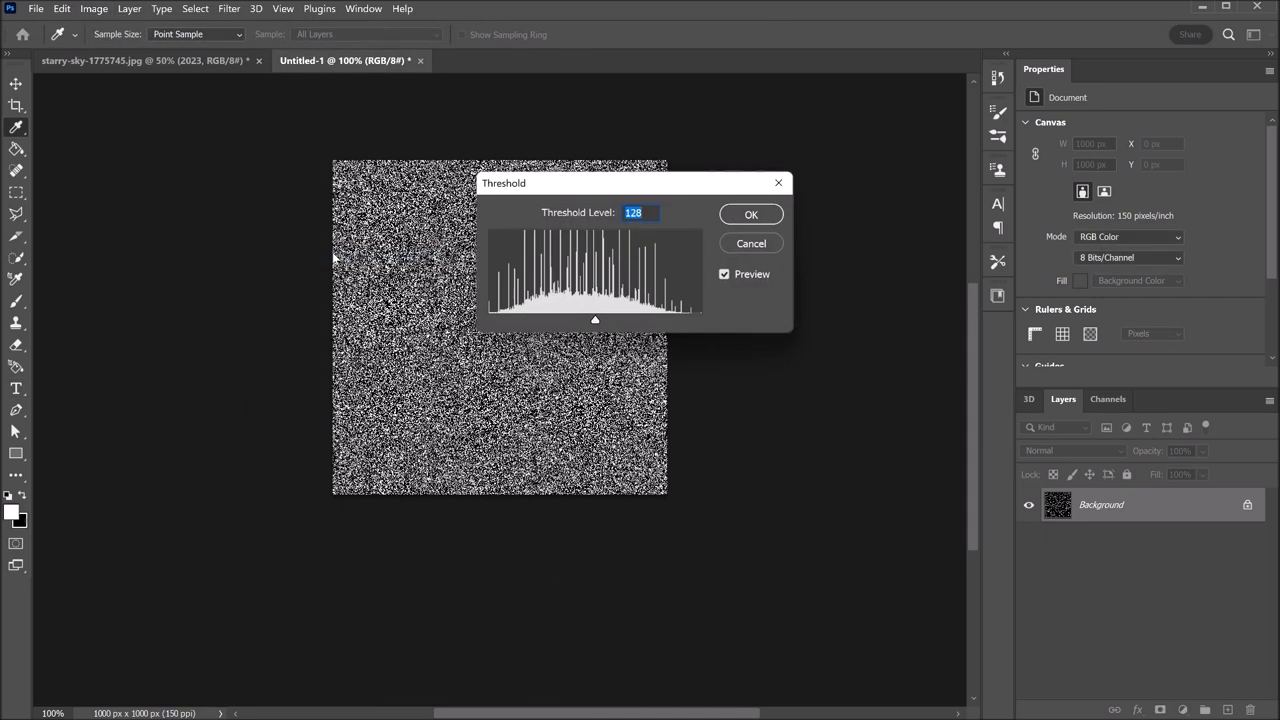
left_click_drag(595, 320, 659, 324)
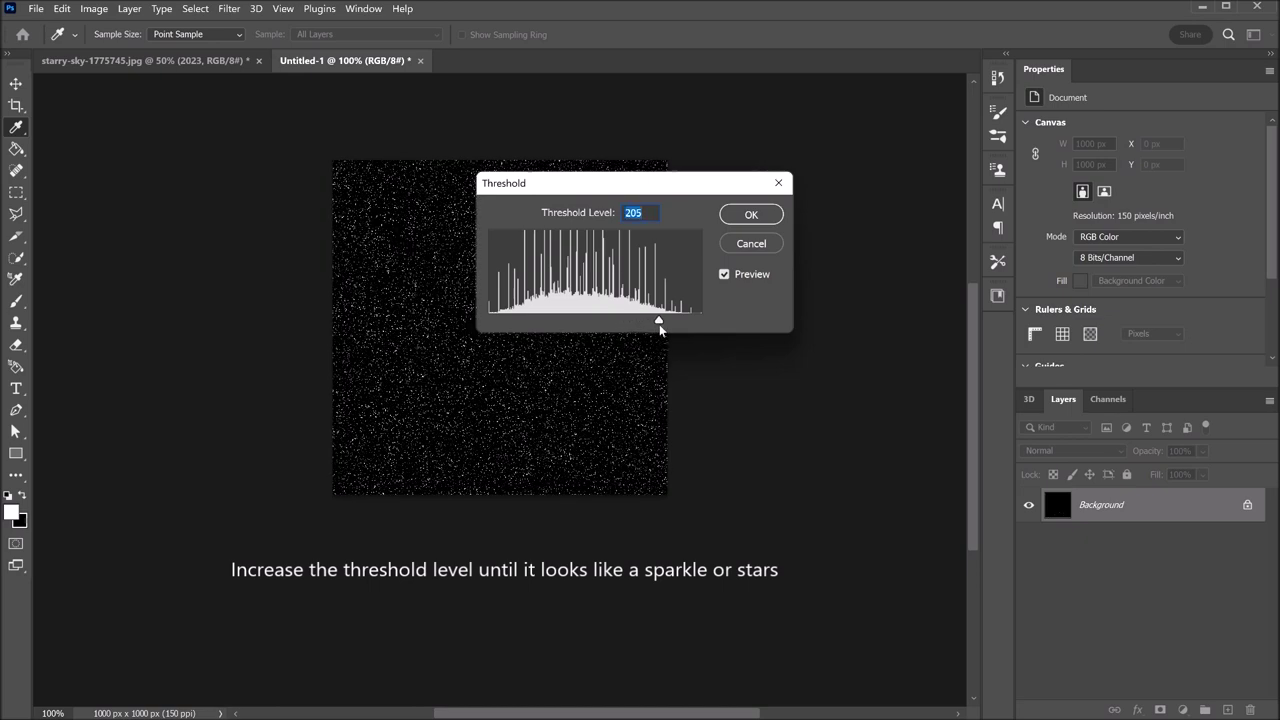
left_click(749, 214)
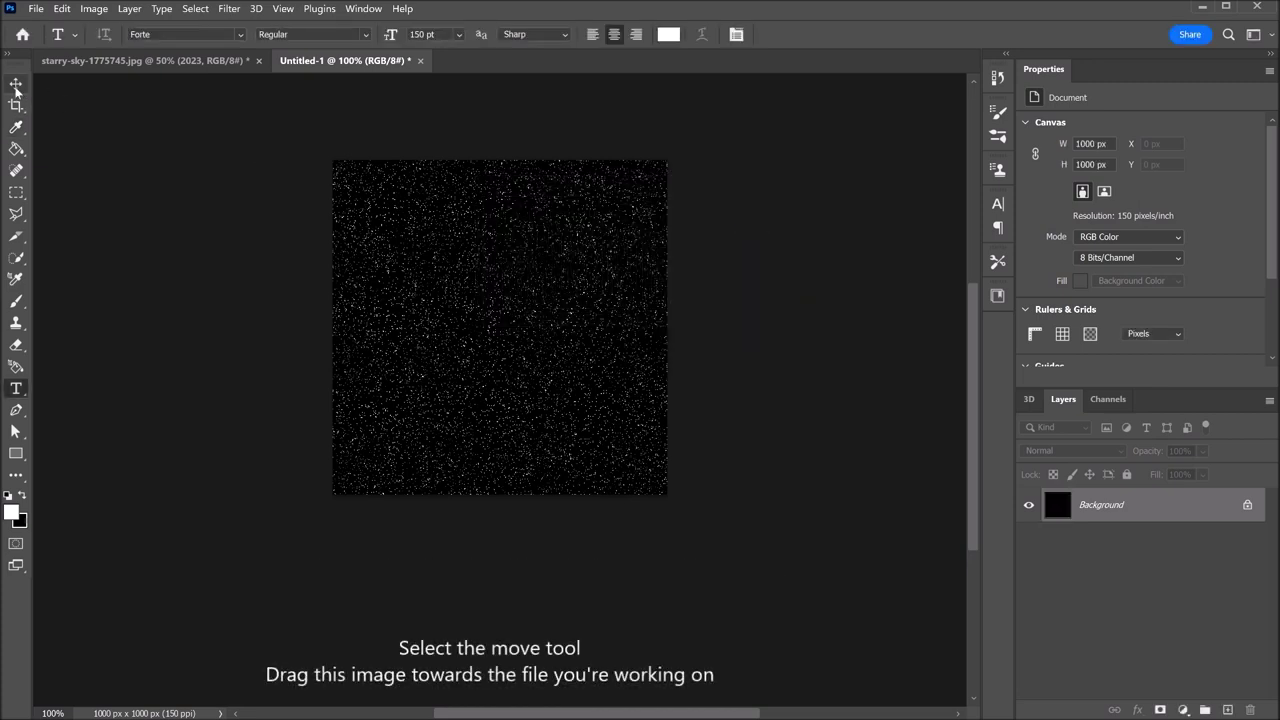
Drag the Untitled-1 star-speck image onto the starry-sky photo as Layer 1 using the Move tool
left_click(16, 86)
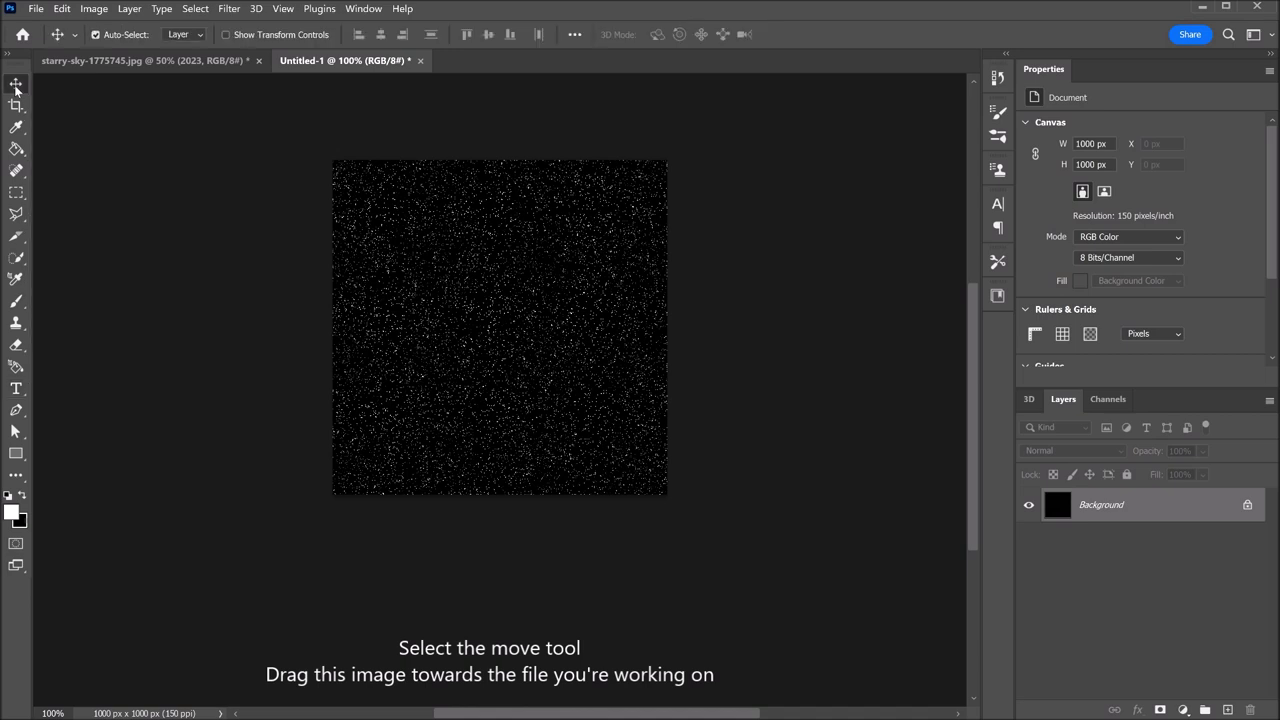
left_click_drag(410, 226, 254, 122)
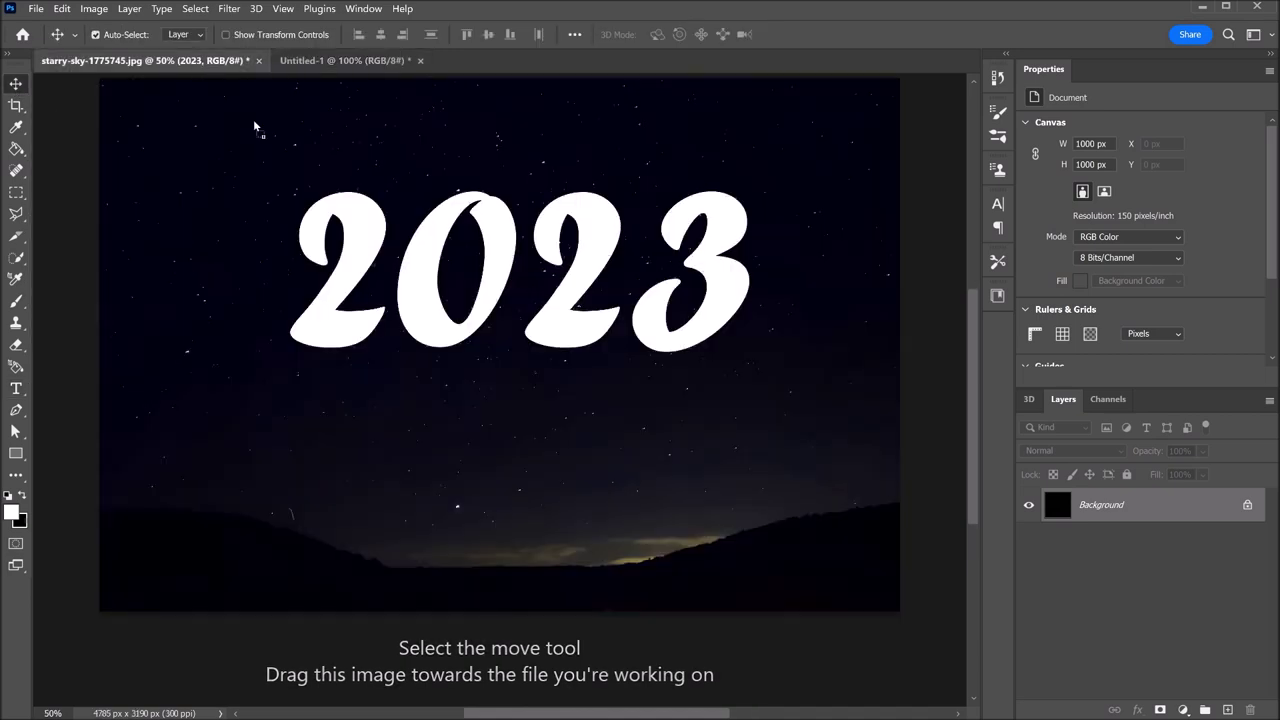
left_click_drag(254, 125, 491, 243)
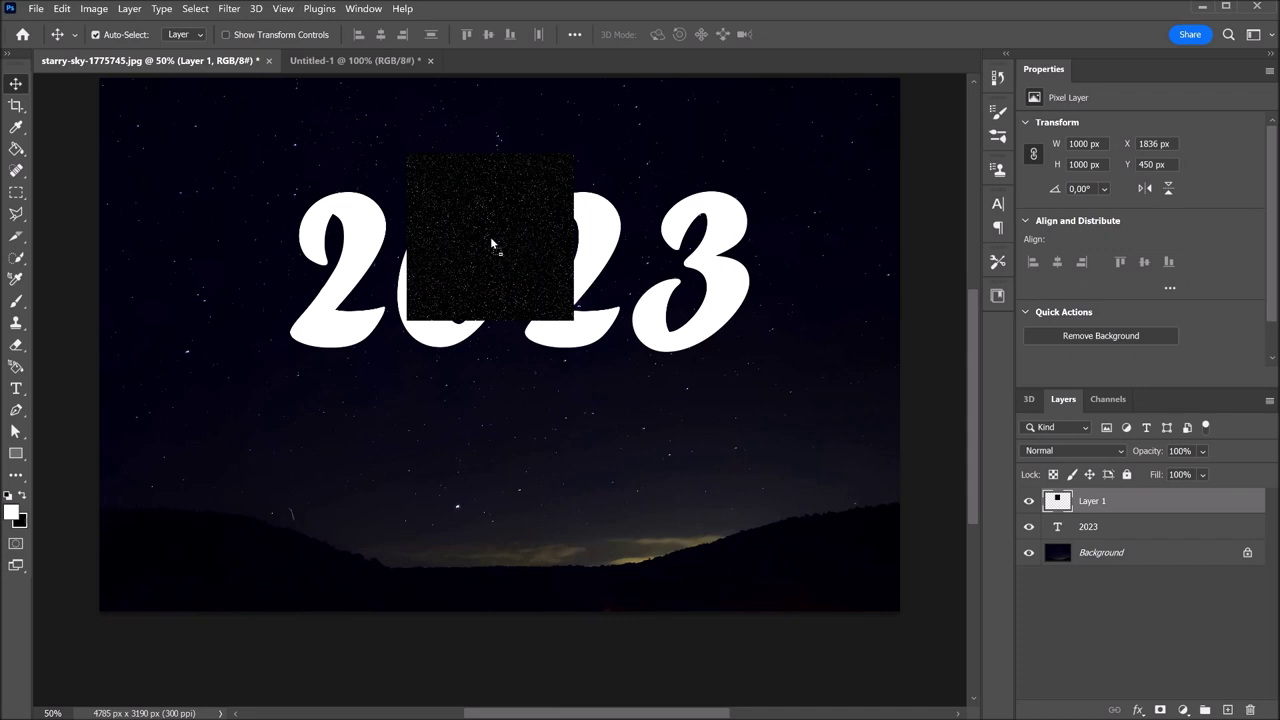
Scale the star layer to about 2841 × 2840 px and move it down over the 2023 text
key("ctrl+t")
left_click_drag(407, 236, 290, 242)
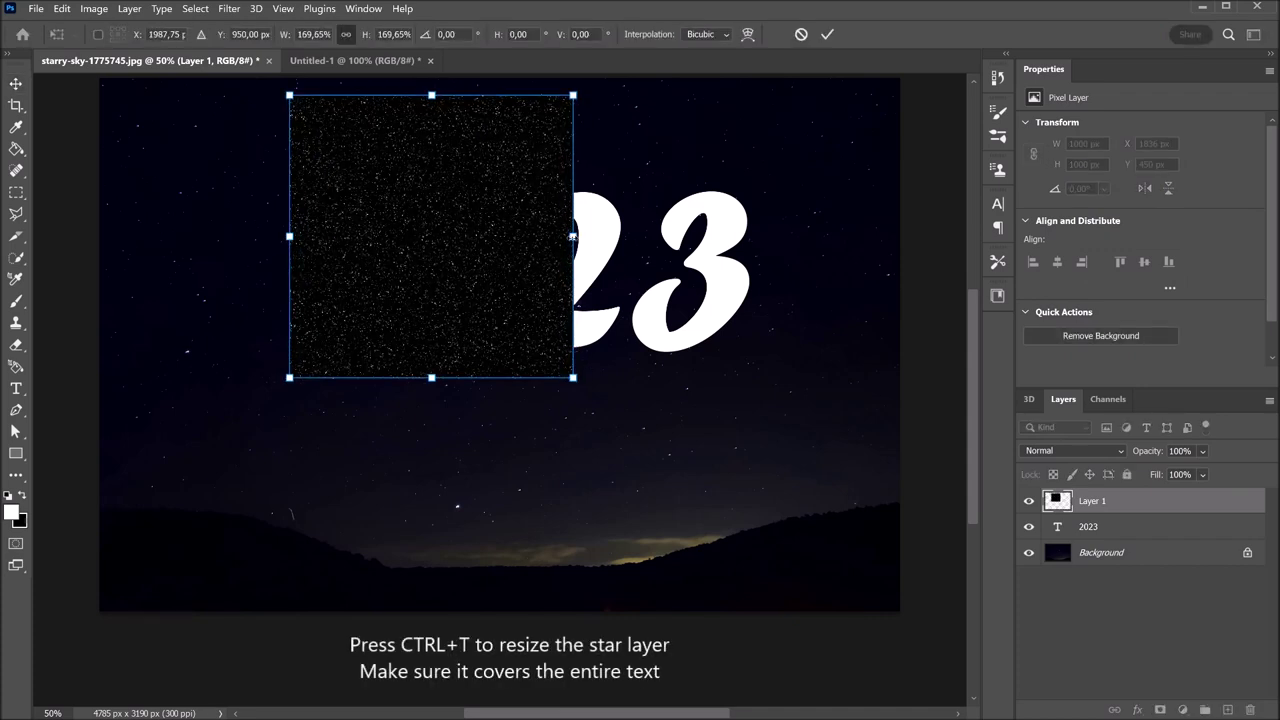
left_click_drag(573, 236, 763, 264)
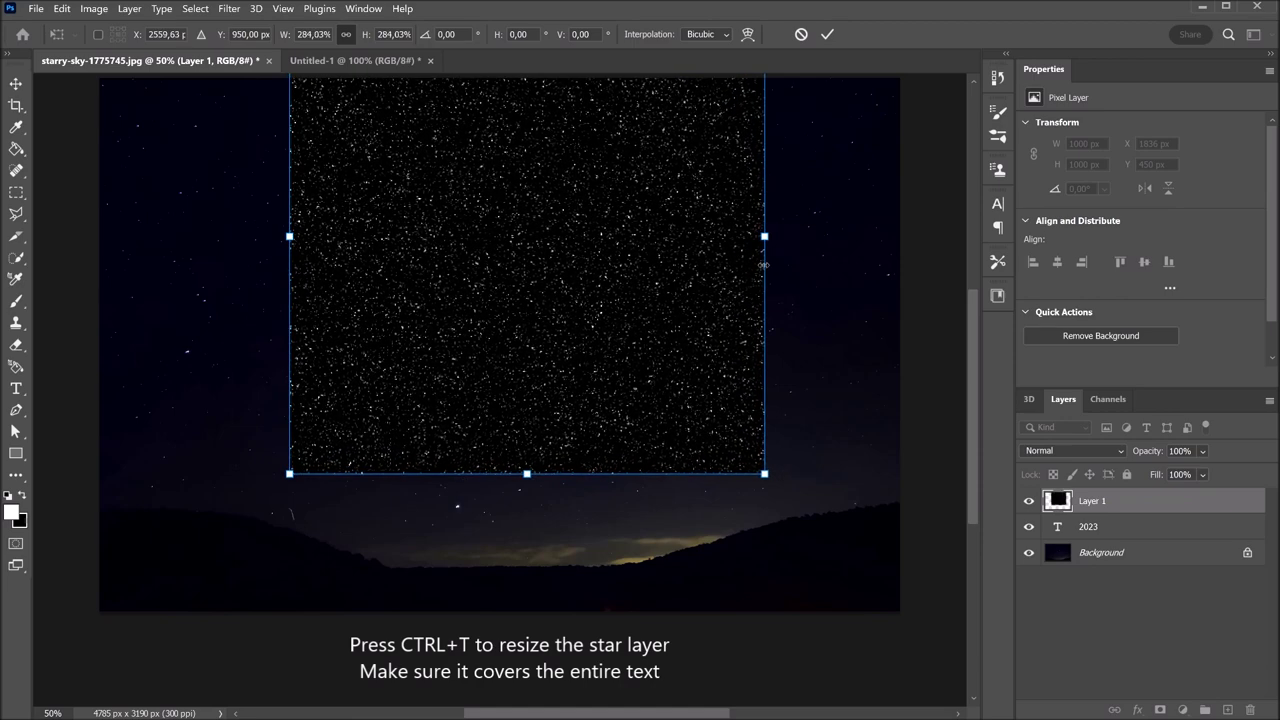
left_click_drag(687, 283, 688, 326)
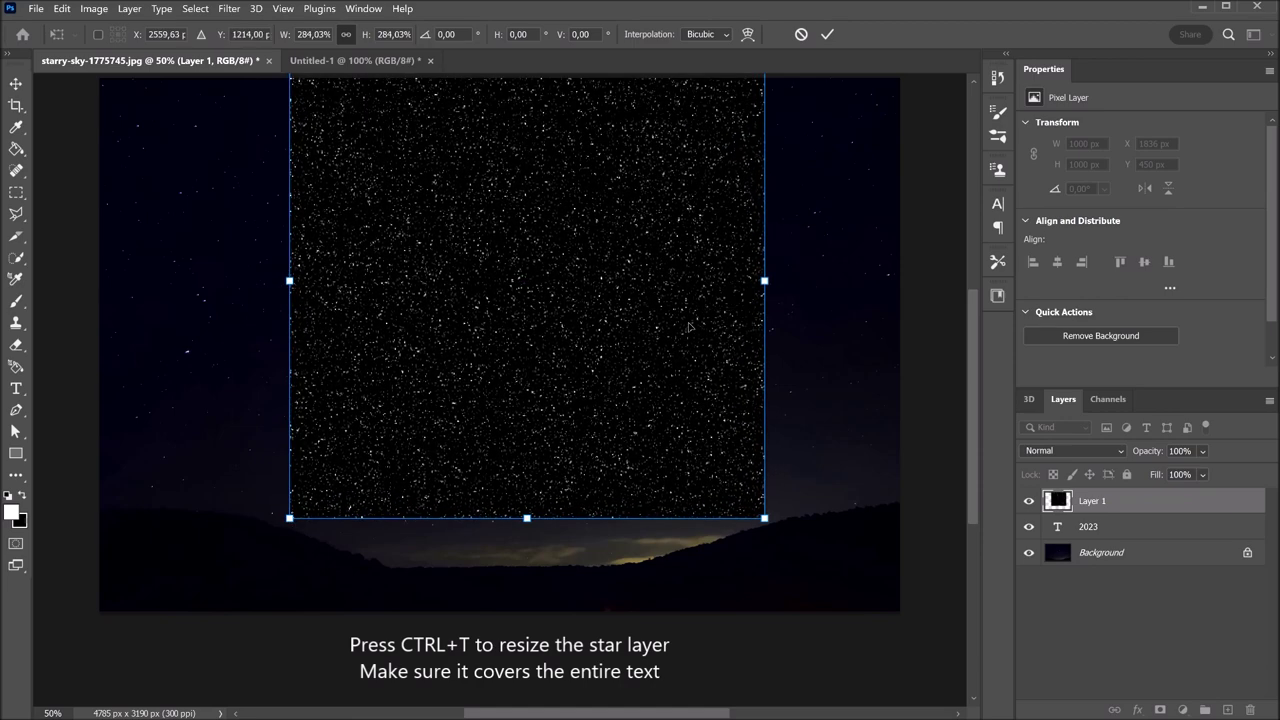
key("Return")
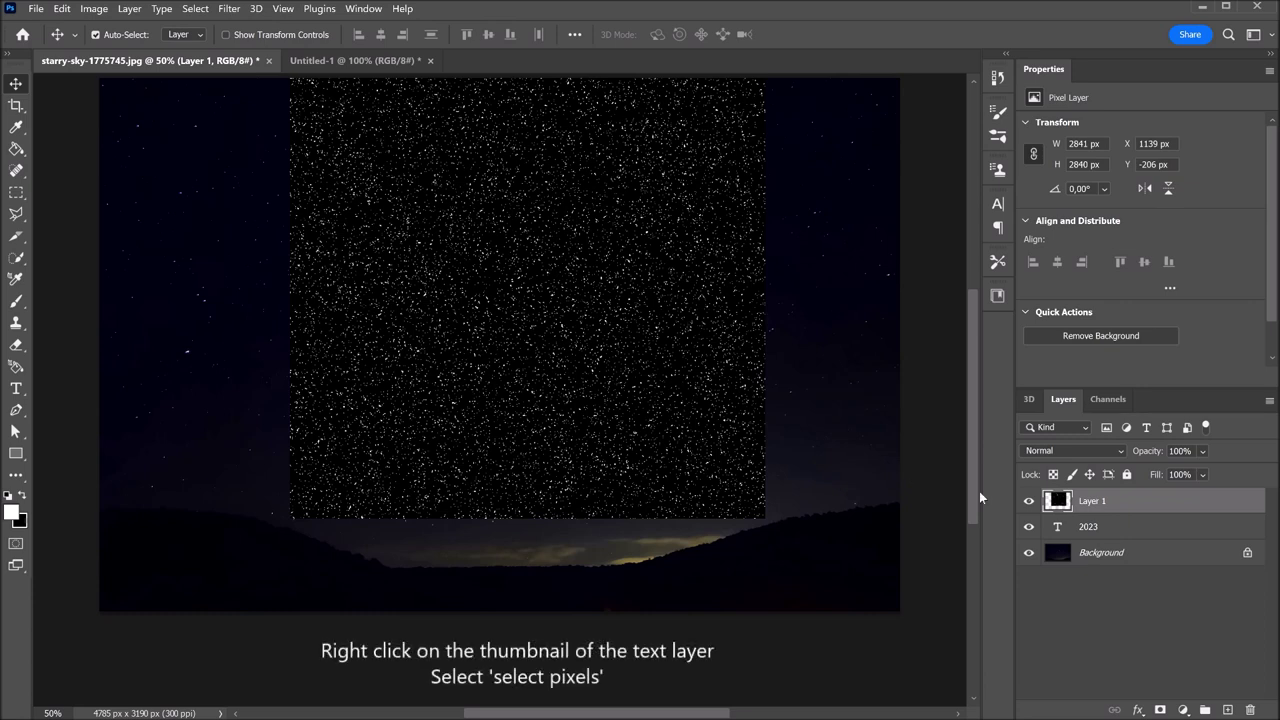
Select the 2023 text layer's pixels as a selection, then make Layer 1 active
right_click(1057, 530)
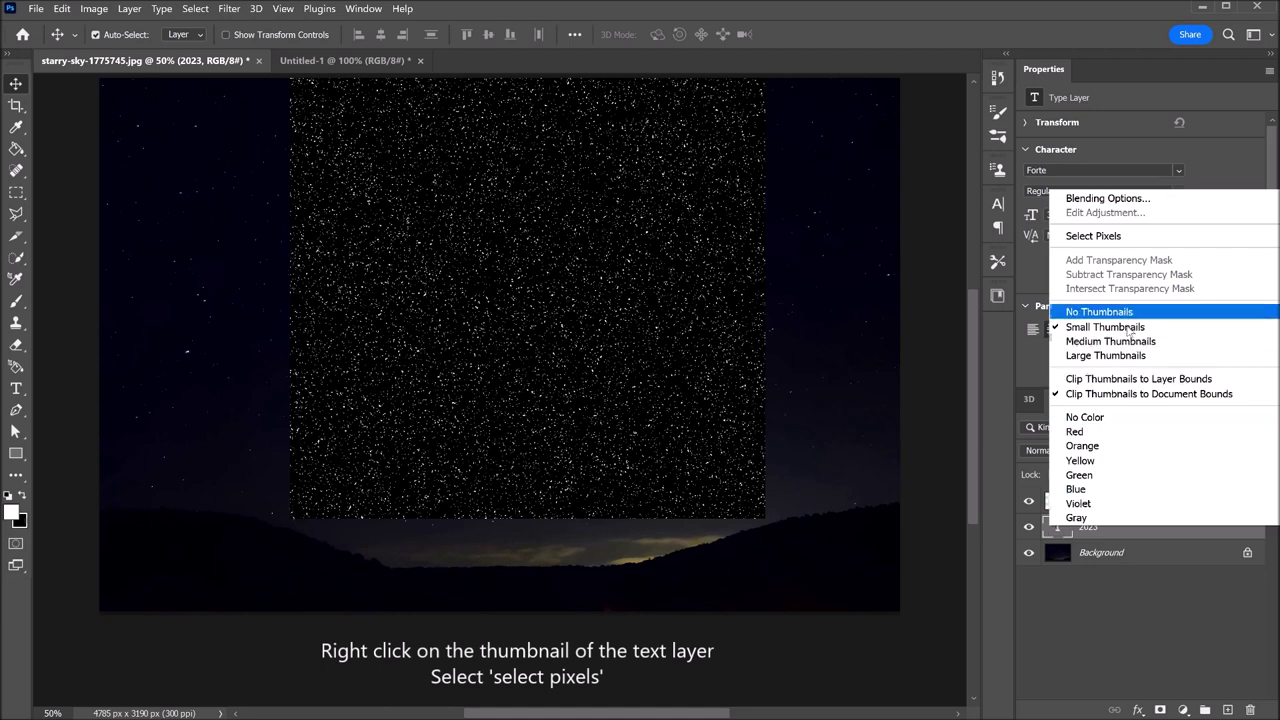
left_click(1133, 240)
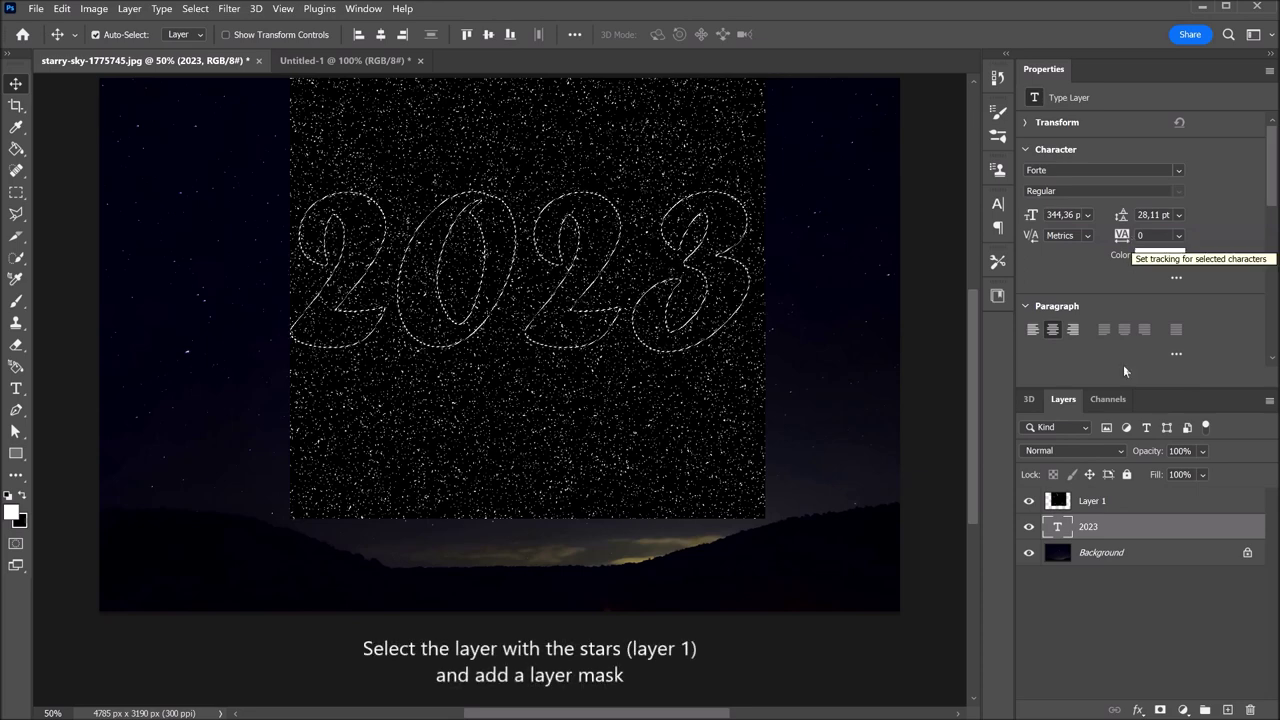
left_click(1131, 503)
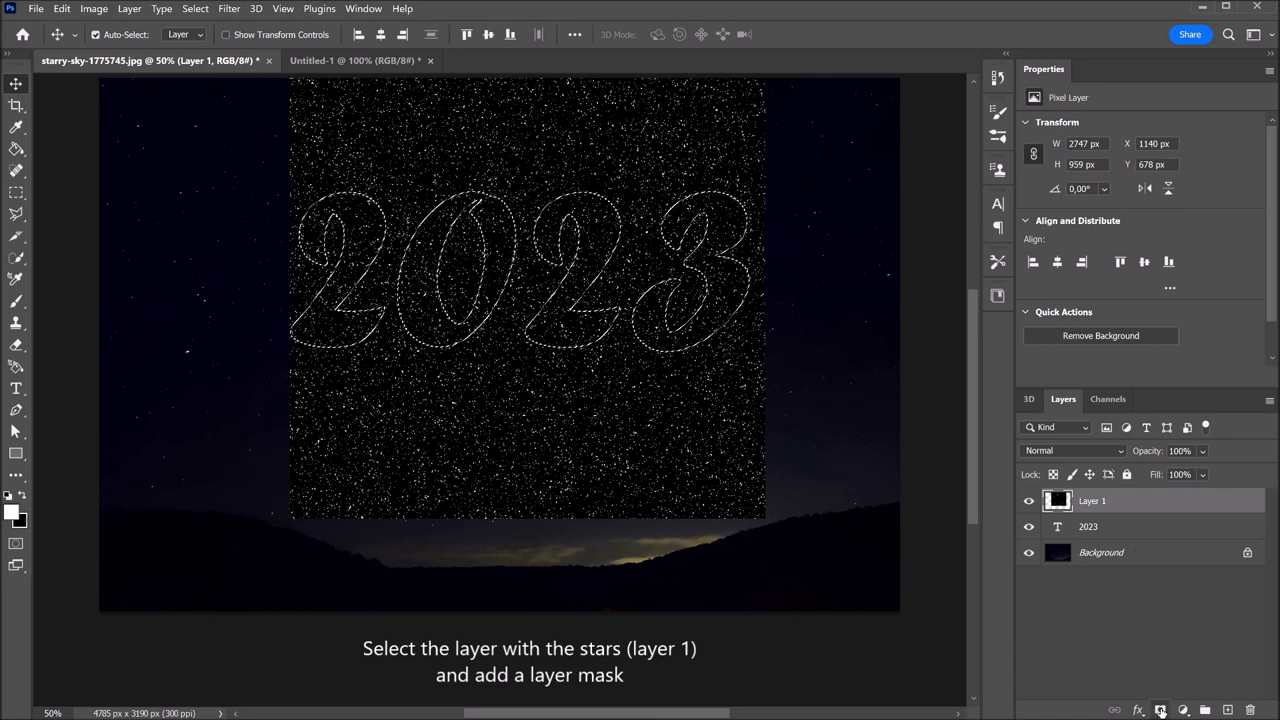
Add a layer mask from the 2023 selection and set Layer 1's blend mode to Linear Dodge (Add)
left_click(1160, 711)
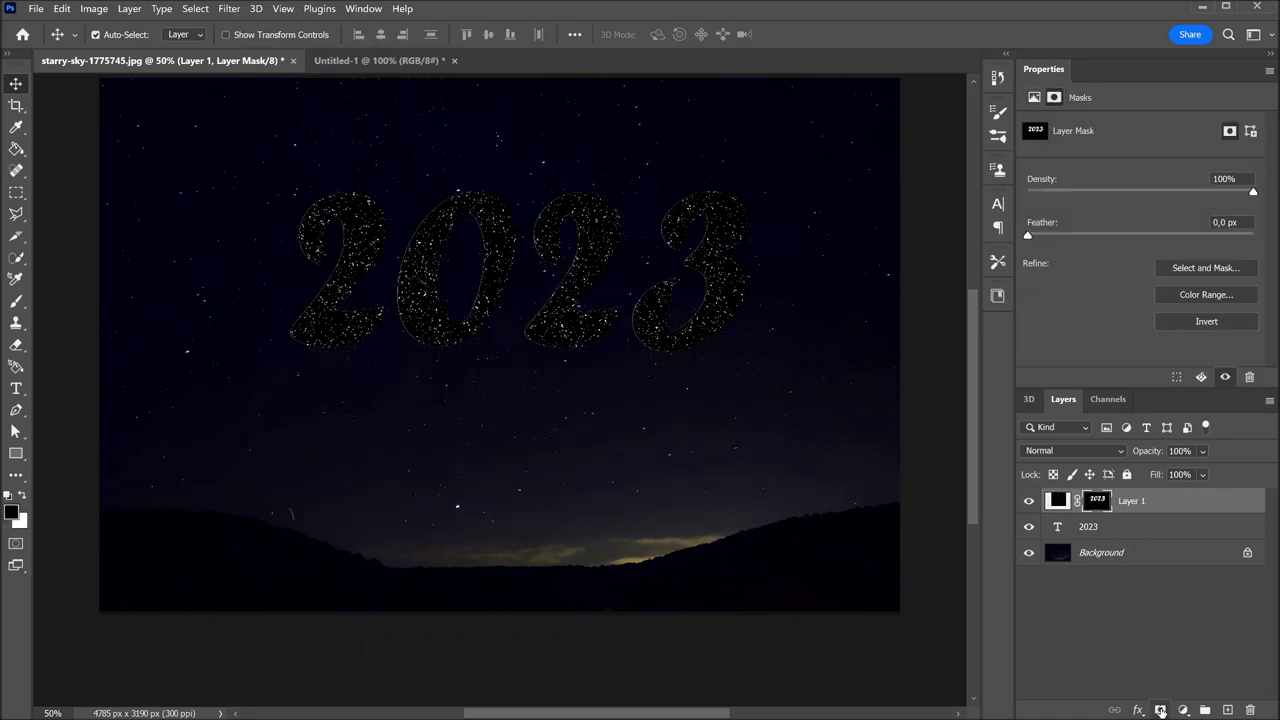
left_click(1107, 453)
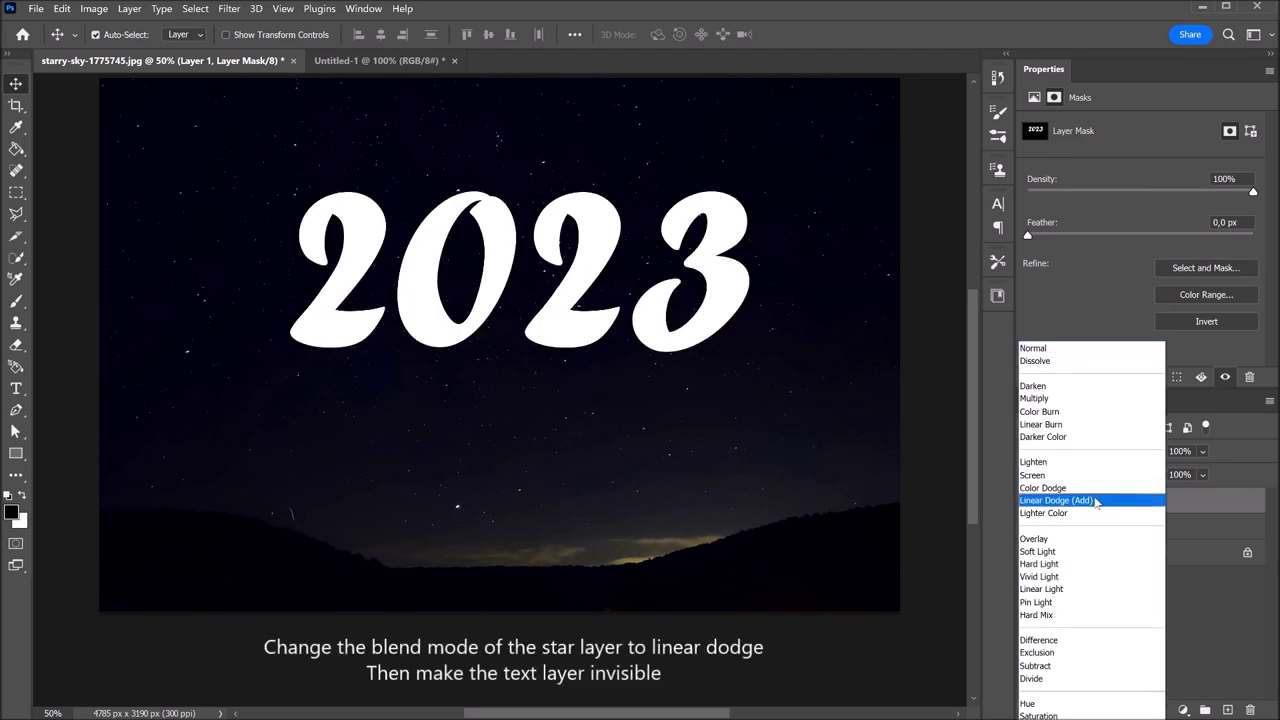
left_click(1096, 501)
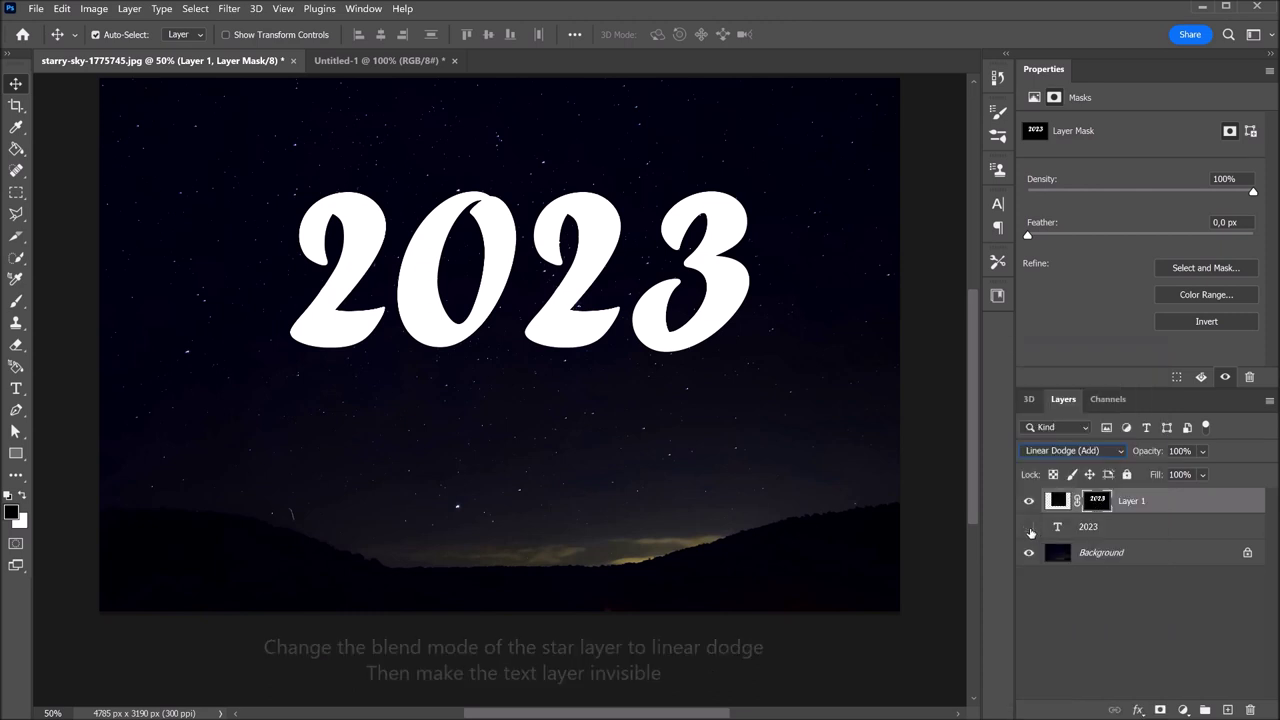
Hide the white 2023 text layer, briefly toggling the star layer to compare
left_click(1029, 527)
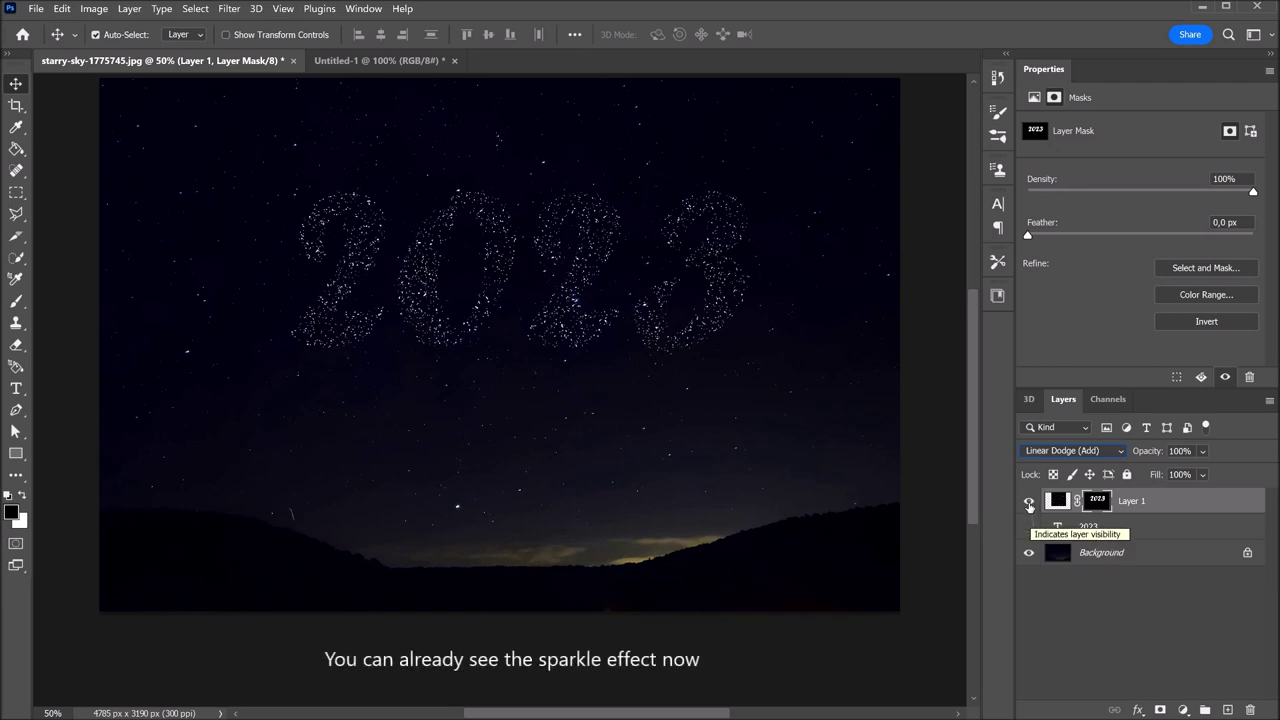
left_click(1029, 505)
left_click(1029, 505)
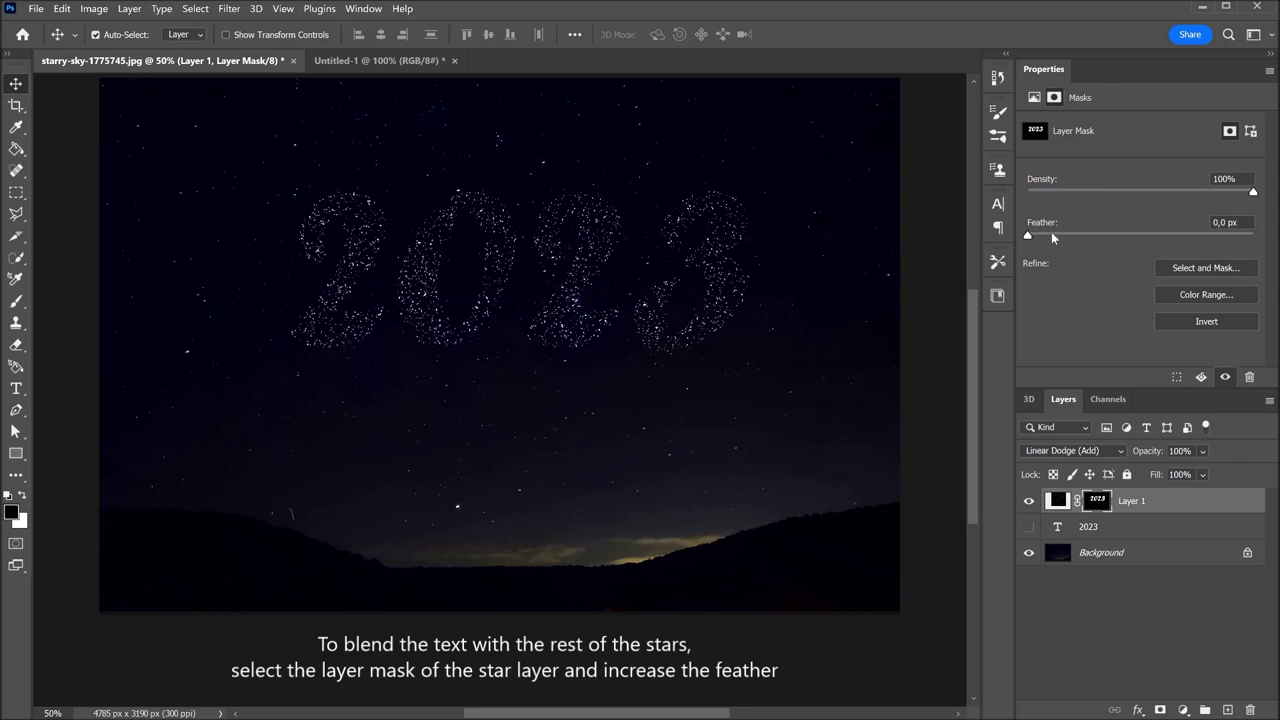
Set the star layer mask's Feather to about 28.8 px in Properties
left_click_drag(1050, 234, 1094, 234)
left_click_drag(1114, 236, 1157, 236)
left_click_drag(1143, 236, 1133, 236)
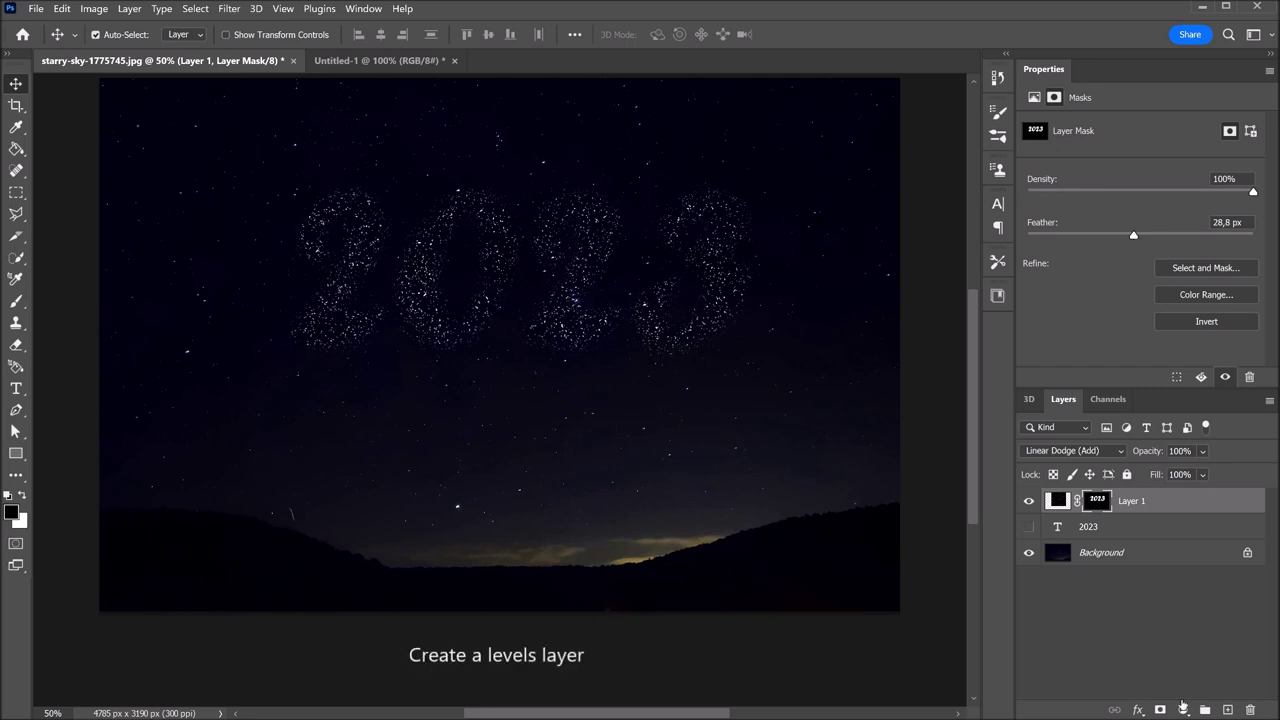
Add a Levels adjustment layer clipped to the star layer
left_click(1184, 711)
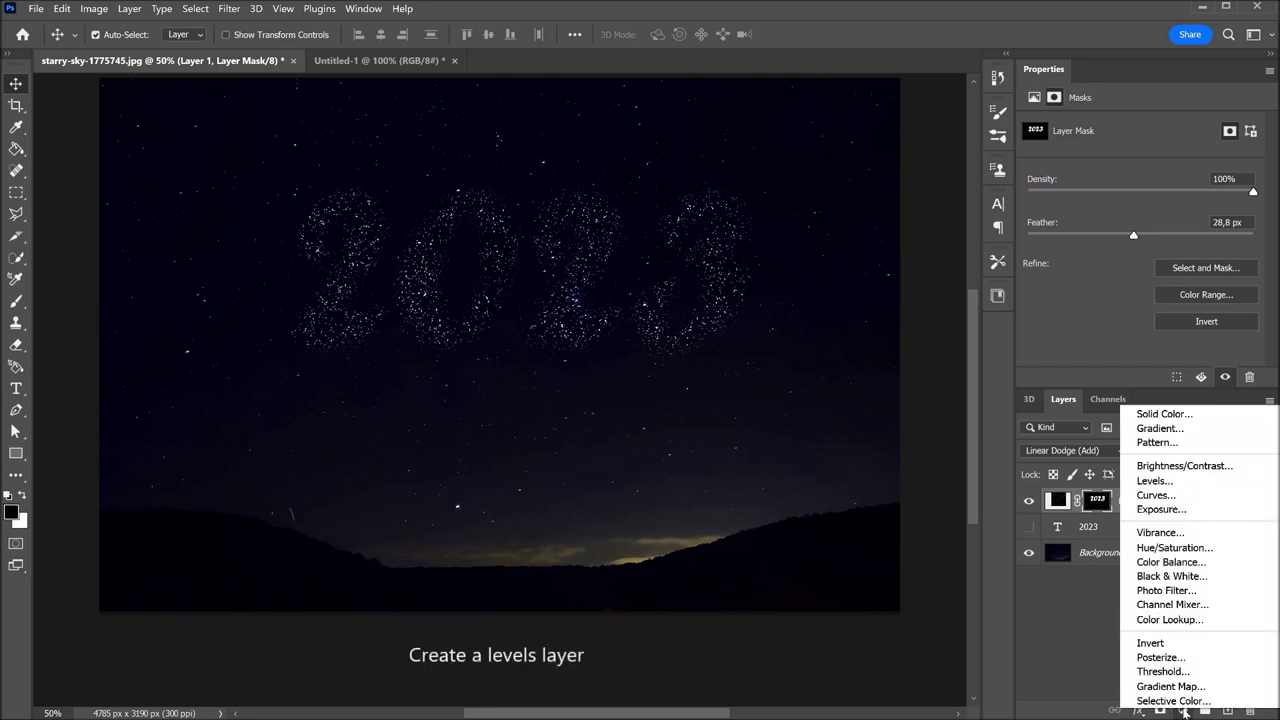
left_click(1193, 481)
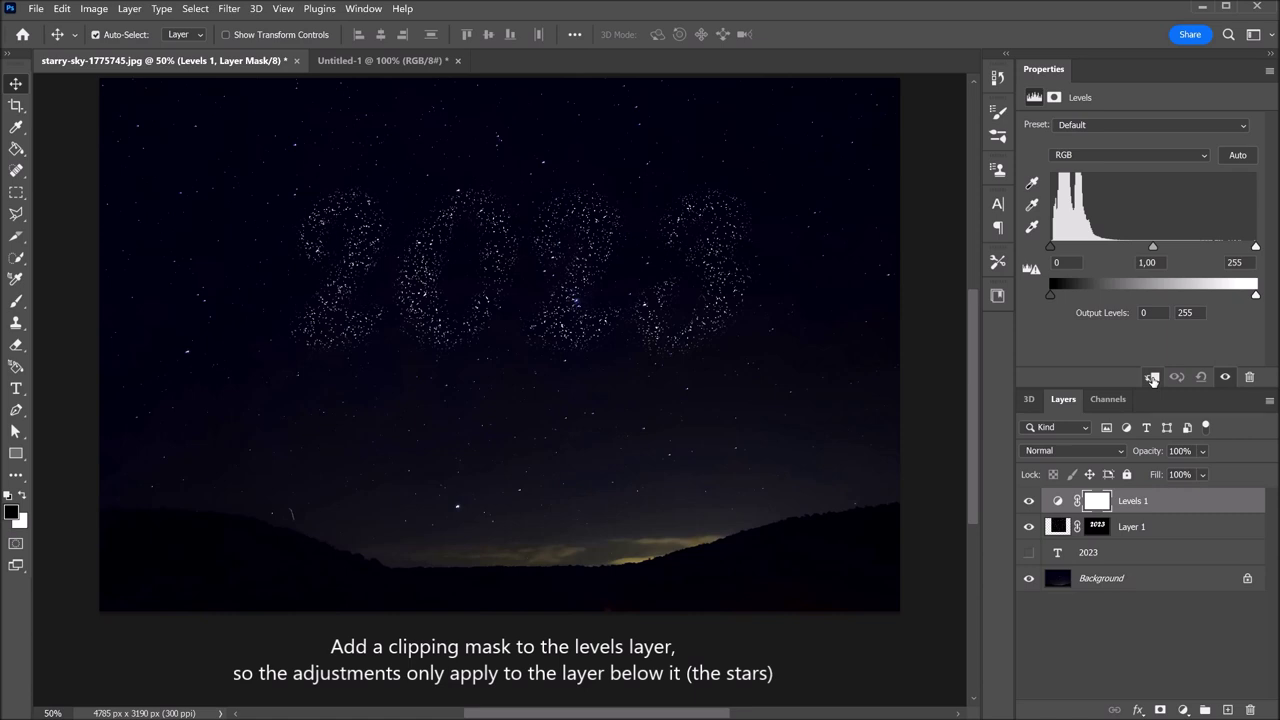
left_click(1151, 377)
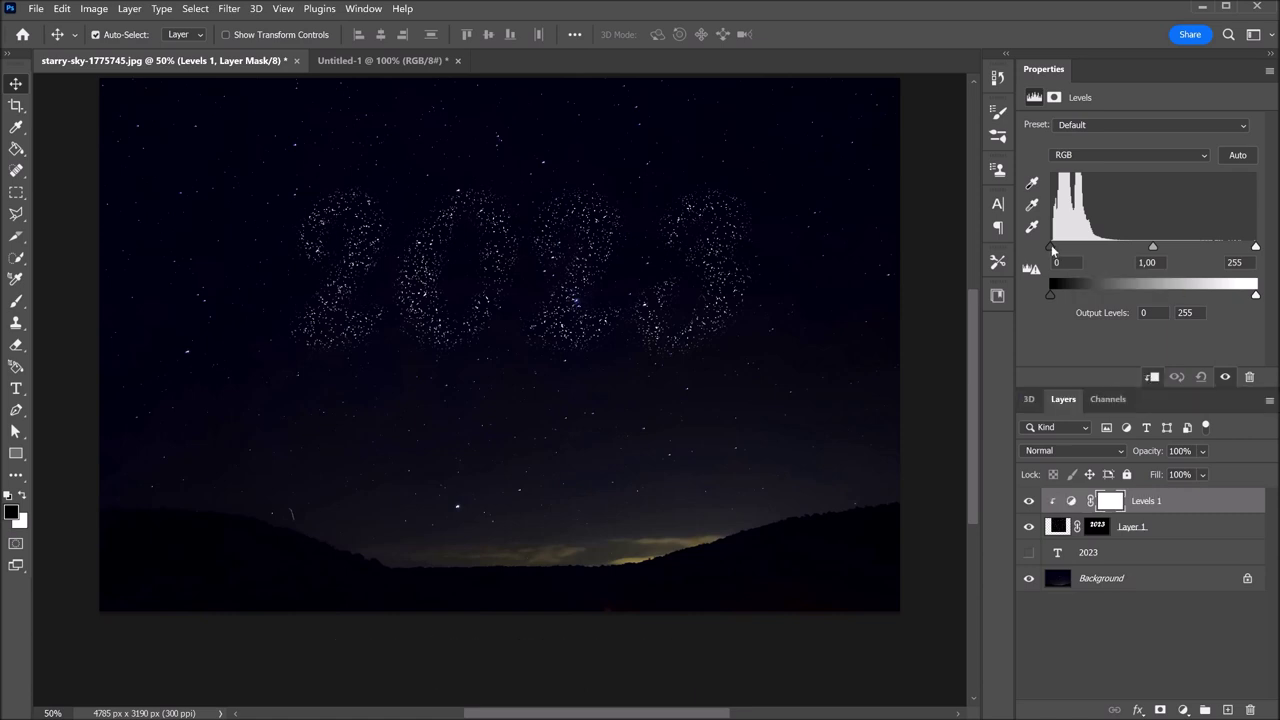
Set the Levels input black point to 114 and white point to 217
left_click_drag(1053, 247, 1124, 247)
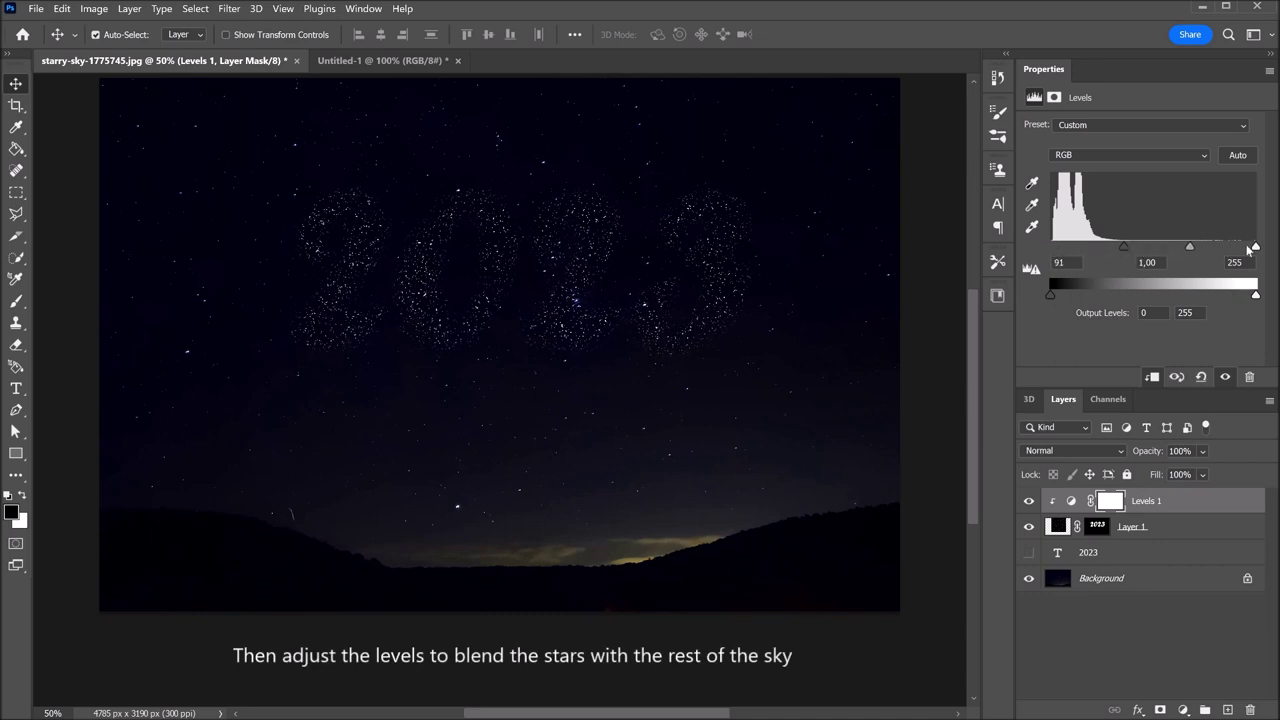
mouse_move(1255, 248)
left_mouse_down()
mouse_move(1181, 250)
mouse_move(1226, 250)
left_mouse_up()
left_click_drag(1124, 247, 1145, 252)
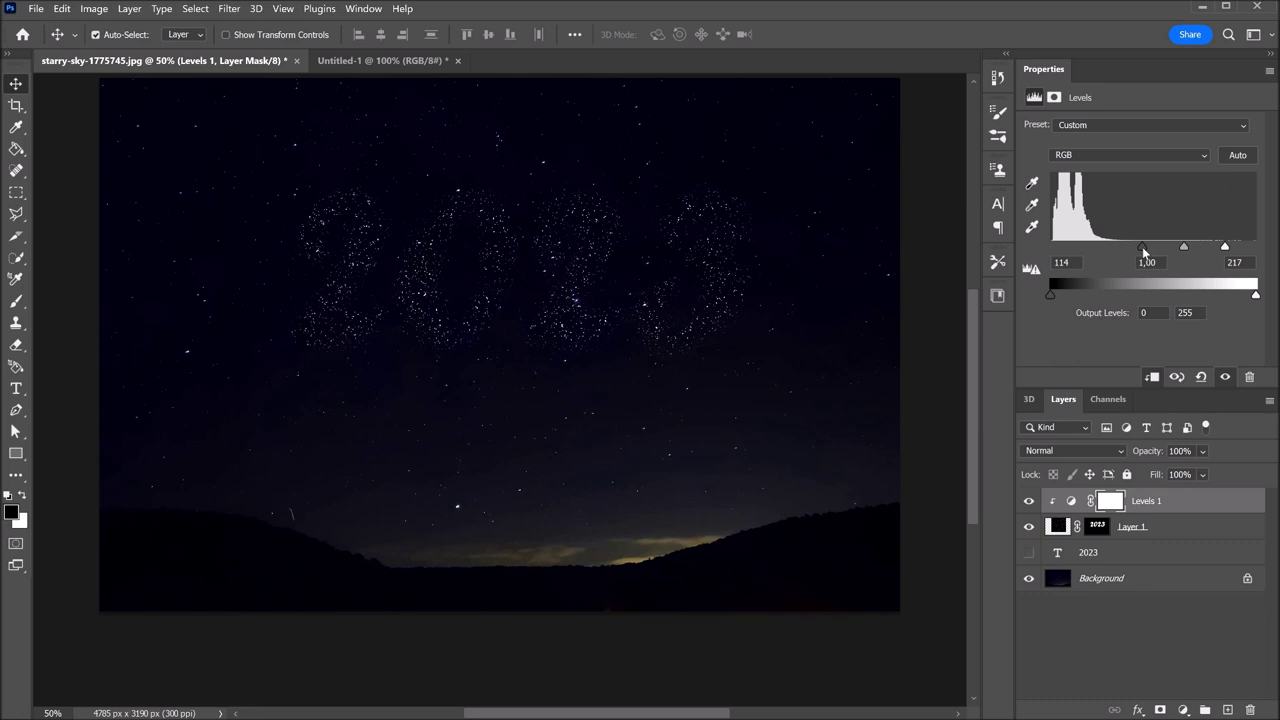
left_click(1173, 531)
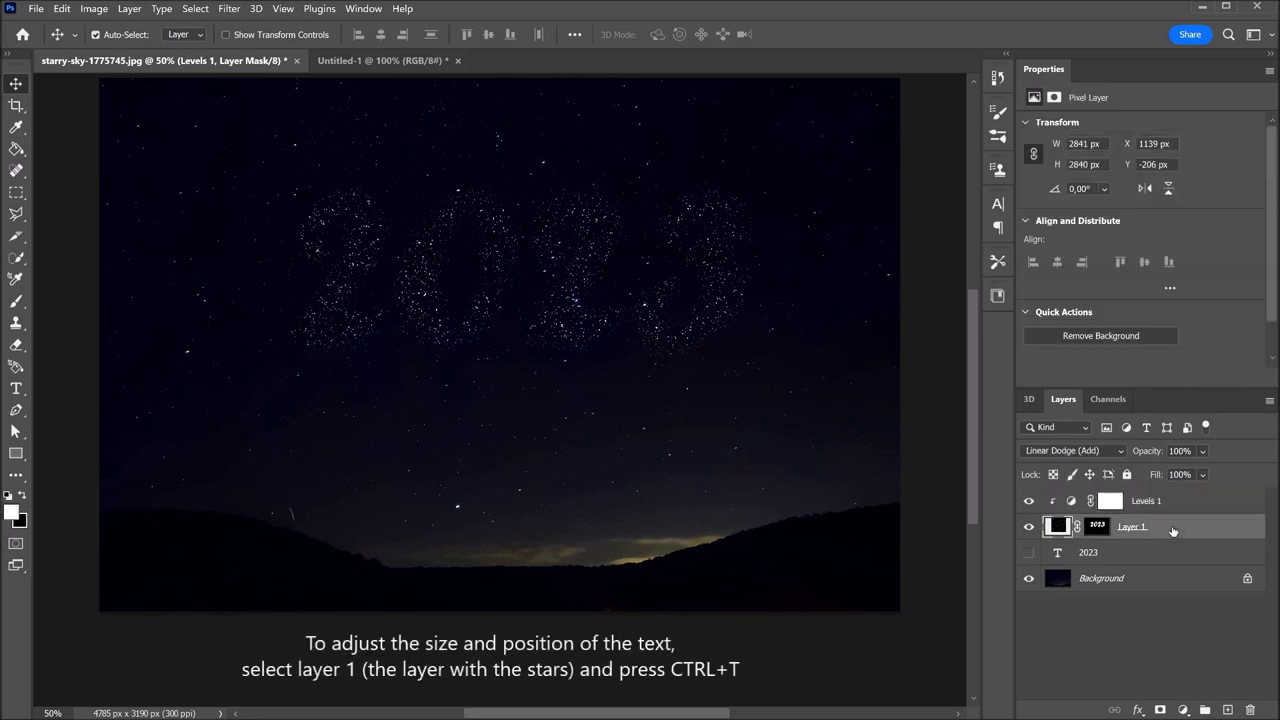
Free-transform the star 2023, tilting it about 6.5° and moving it up and left
key("ctrl+t")
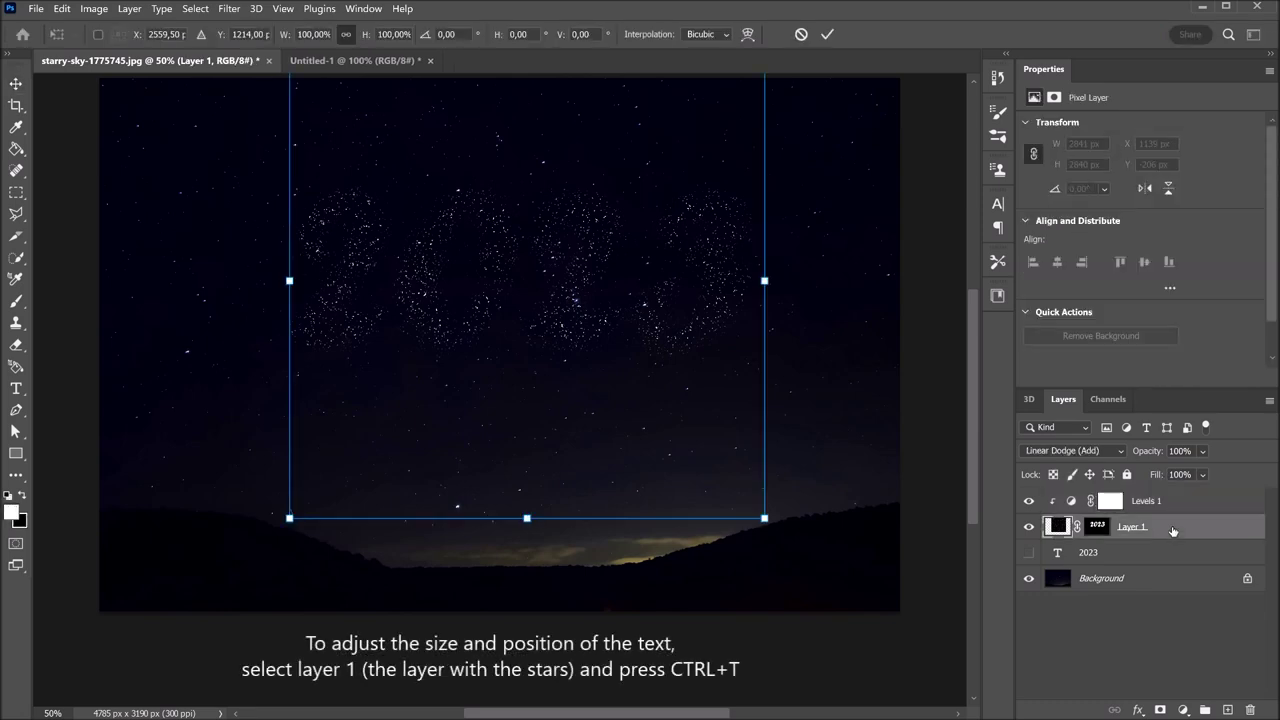
mouse_move(826, 296)
left_mouse_down()
mouse_move(827, 329)
mouse_move(875, 321)
left_mouse_up()
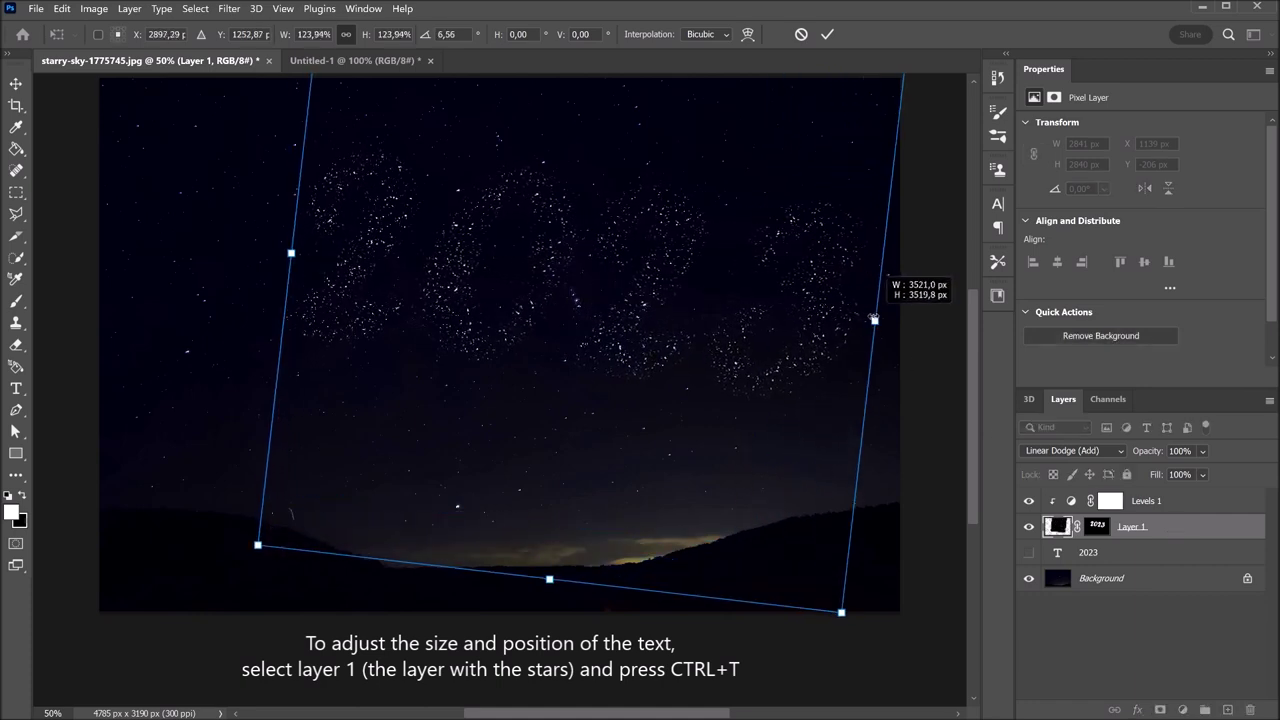
left_click_drag(634, 323, 585, 283)
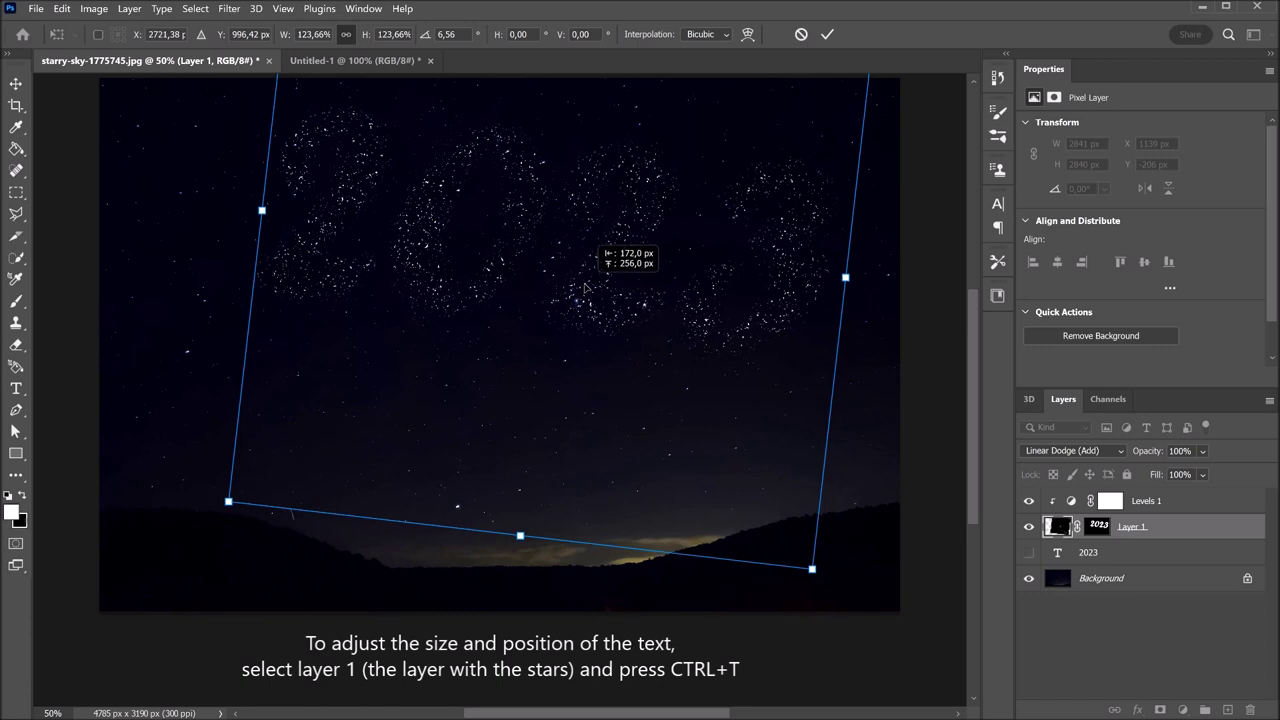
left_click(827, 35)
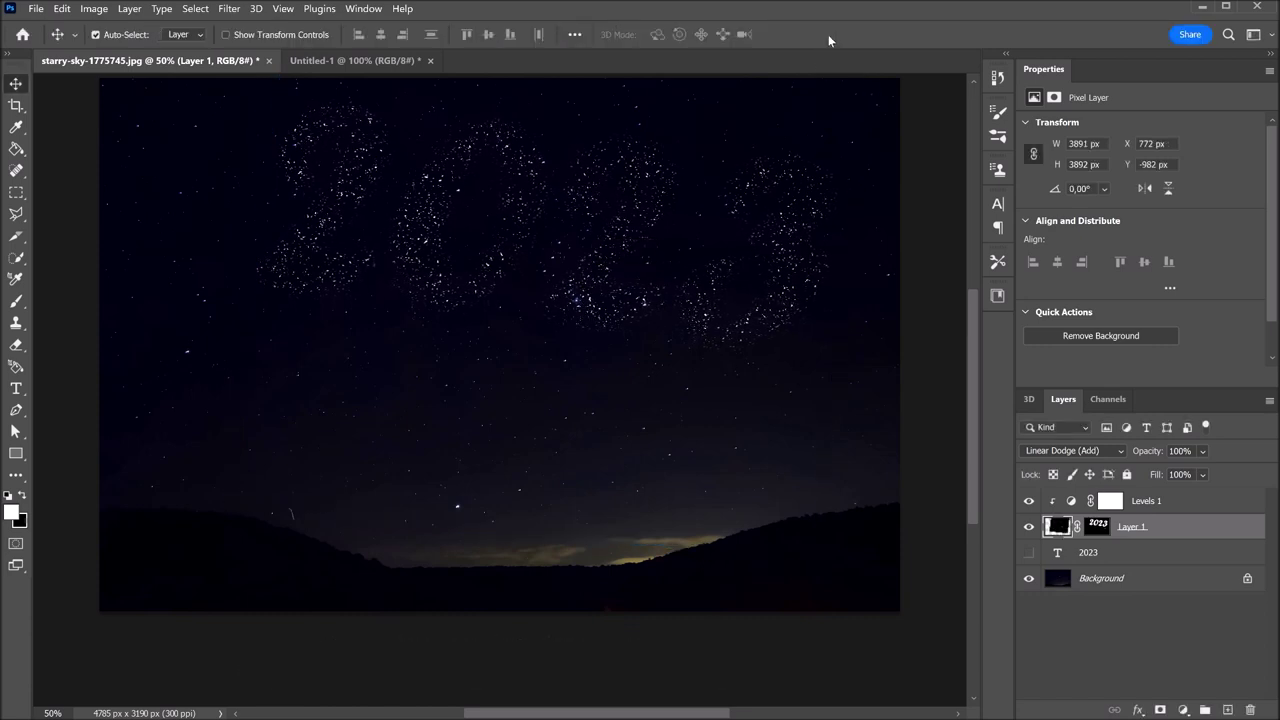
Toggle the star layer's visibility to compare, then set its opacity to 73%
left_click(1030, 529)
left_click(1030, 529)
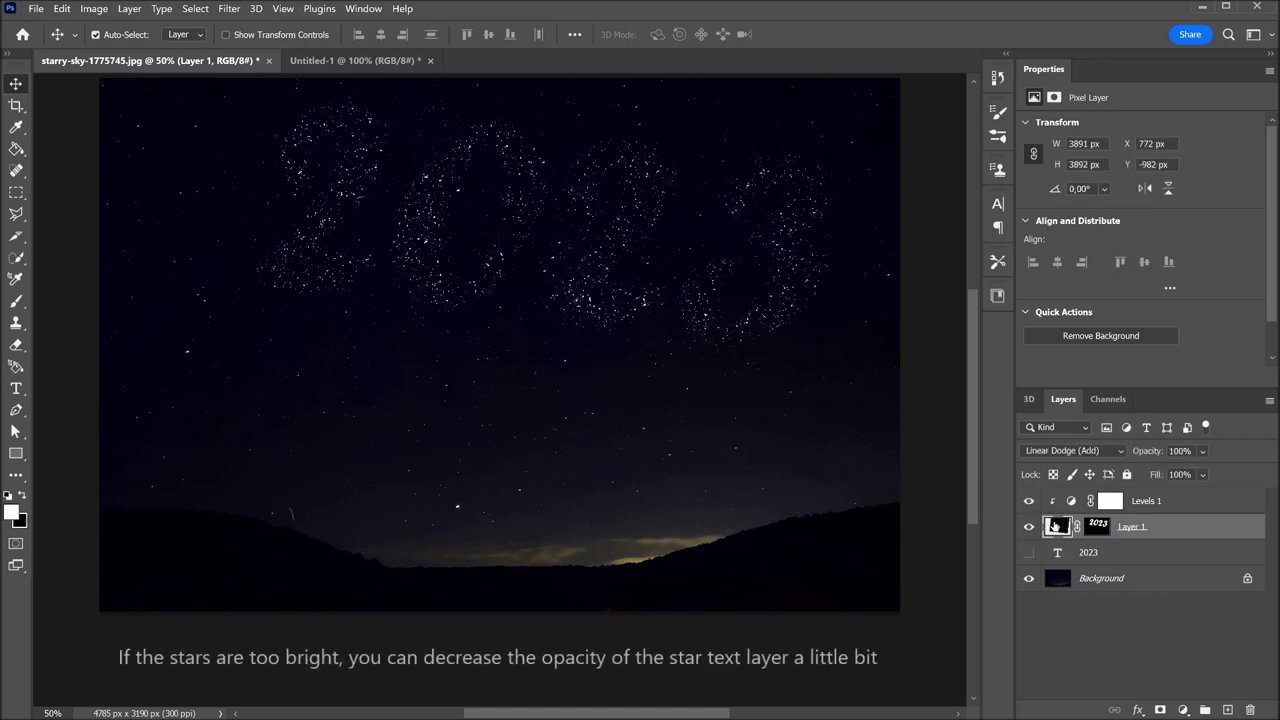
left_click(1203, 451)
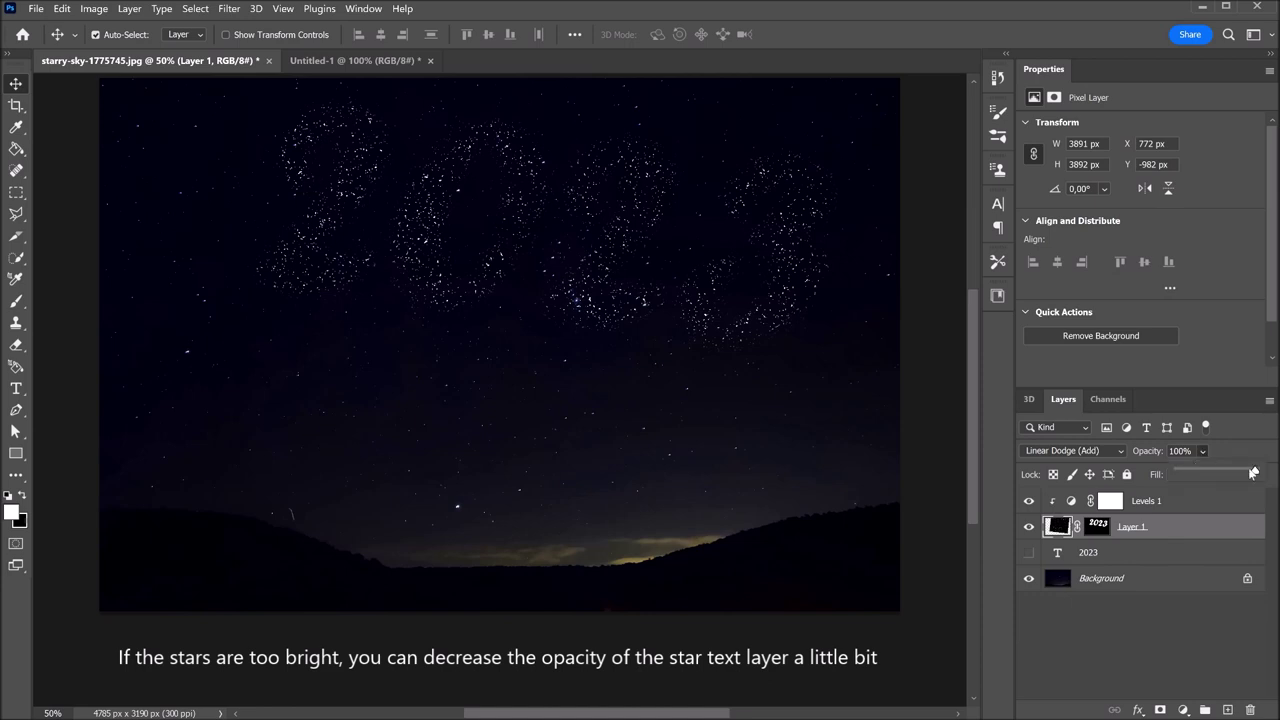
left_click_drag(1255, 472, 1235, 474)
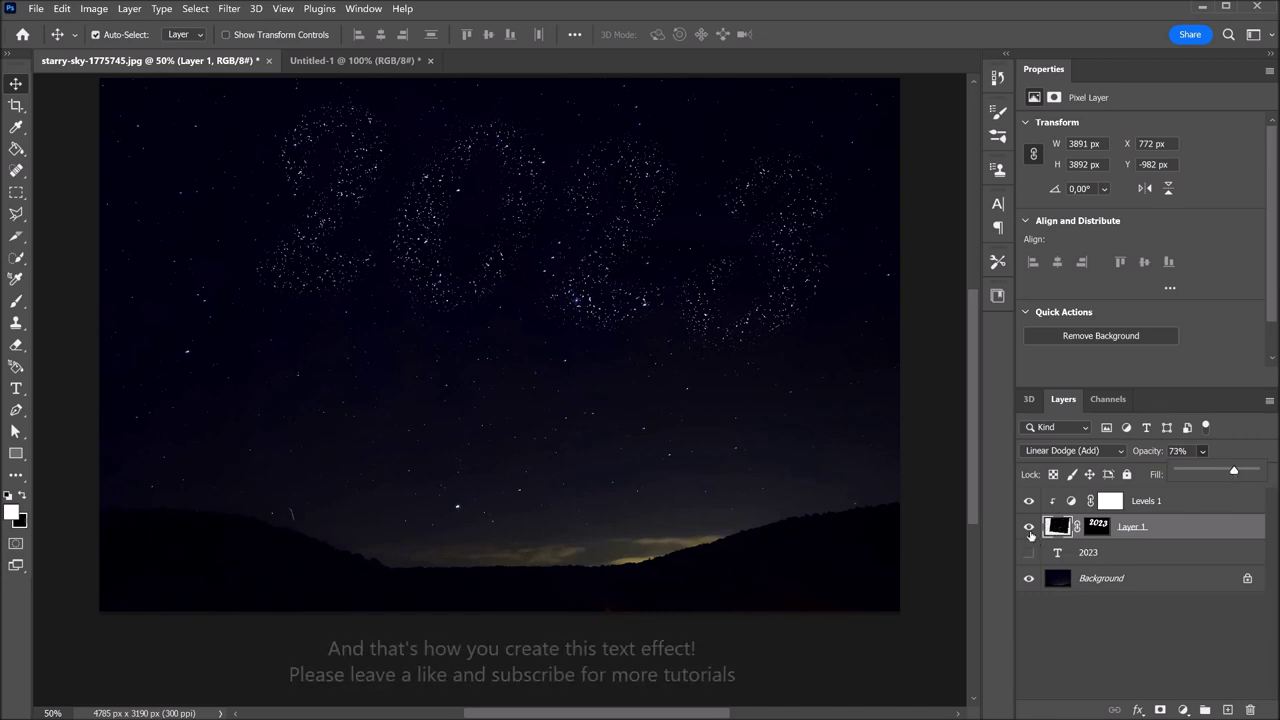
left_click(1029, 527)
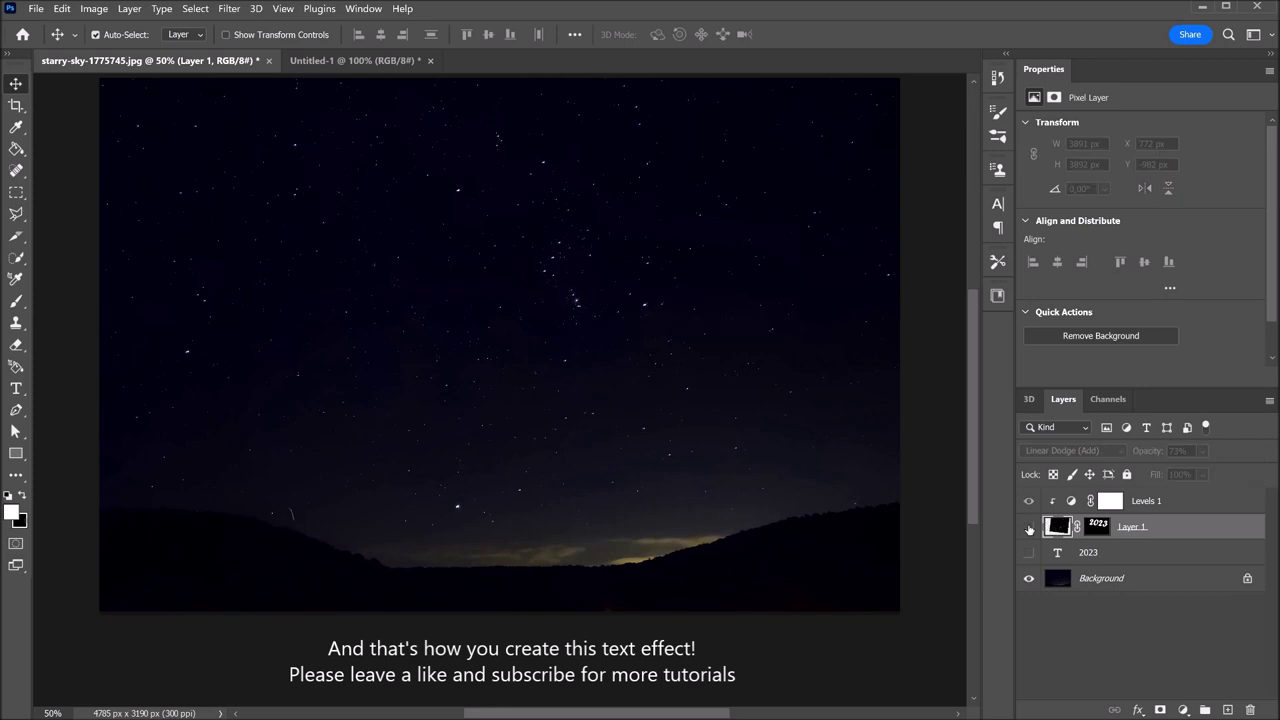
left_click(1029, 527)
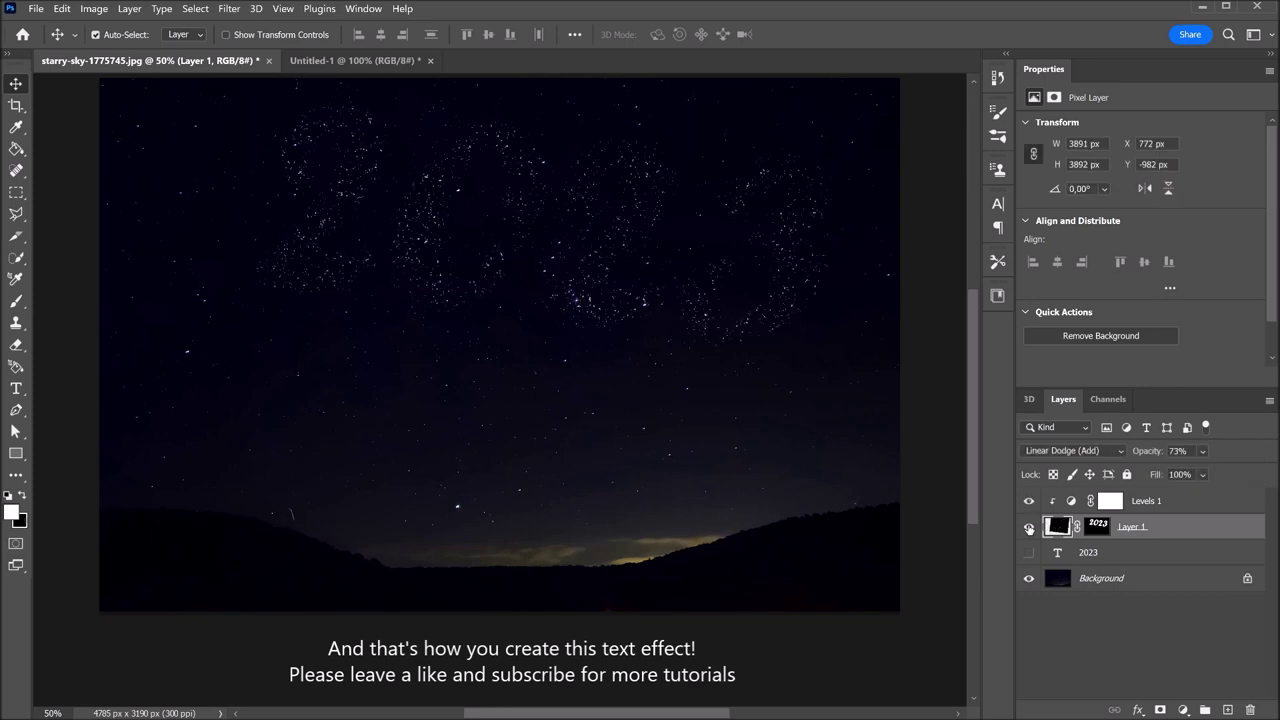